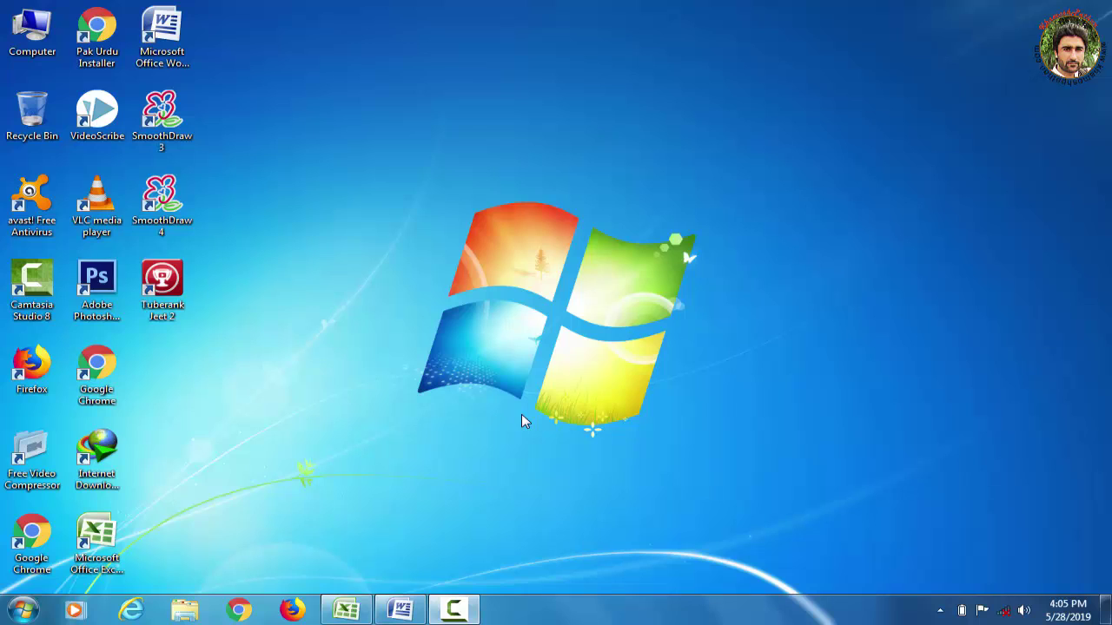
- Restore the 'list of Candidates' workbook window from the taskbar
{"action": "left_click", "coordinate": [346, 611]}
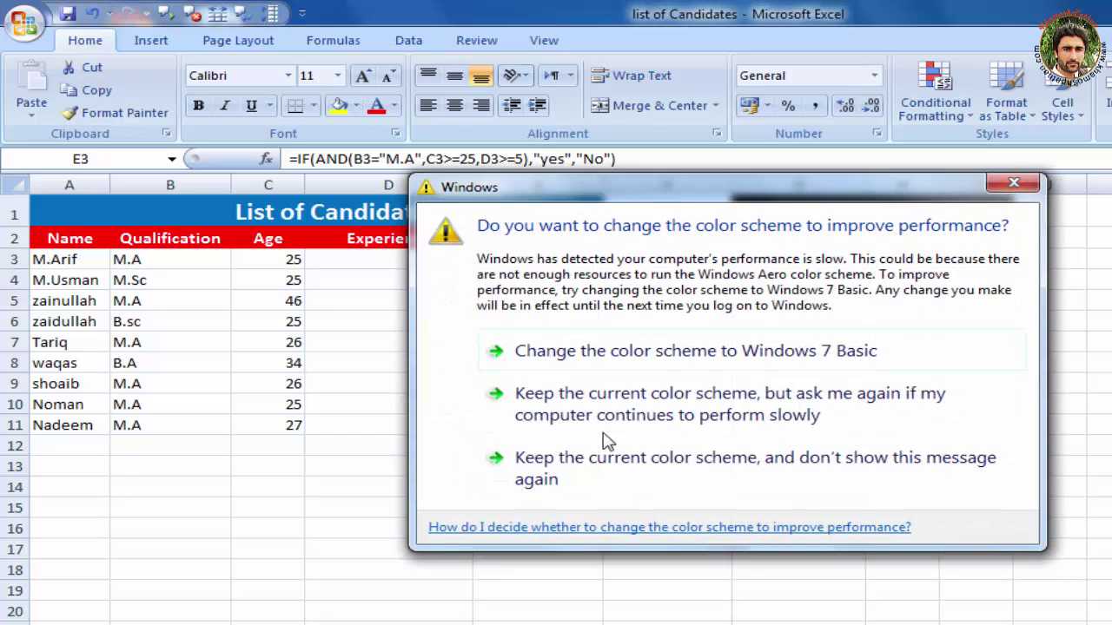
{"action": "left_click", "coordinate": [615, 483]}
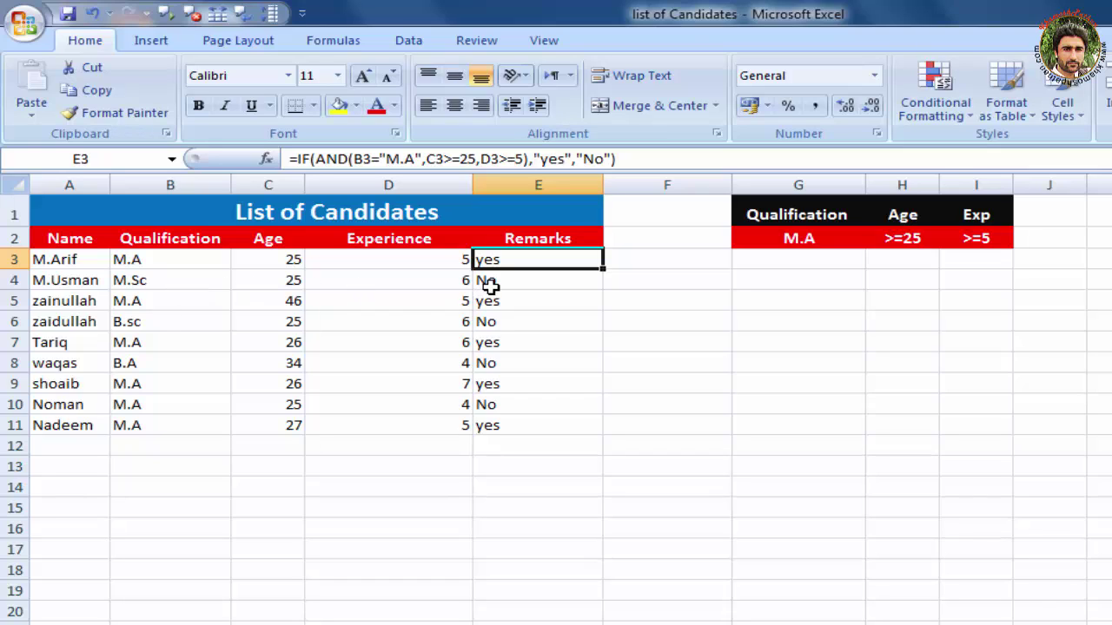
- Change the qualification in B5 to M.phill, then check E3's IF(AND()) Remarks formula
{"action": "left_click", "coordinate": [139, 302]}
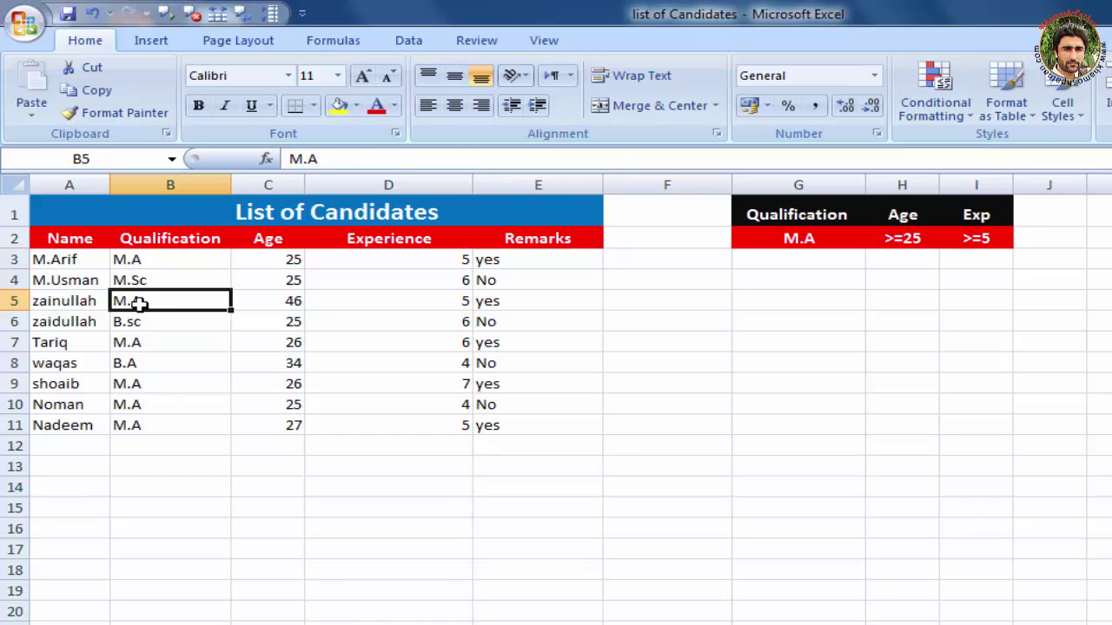
{"action": "type", "text": "M."}
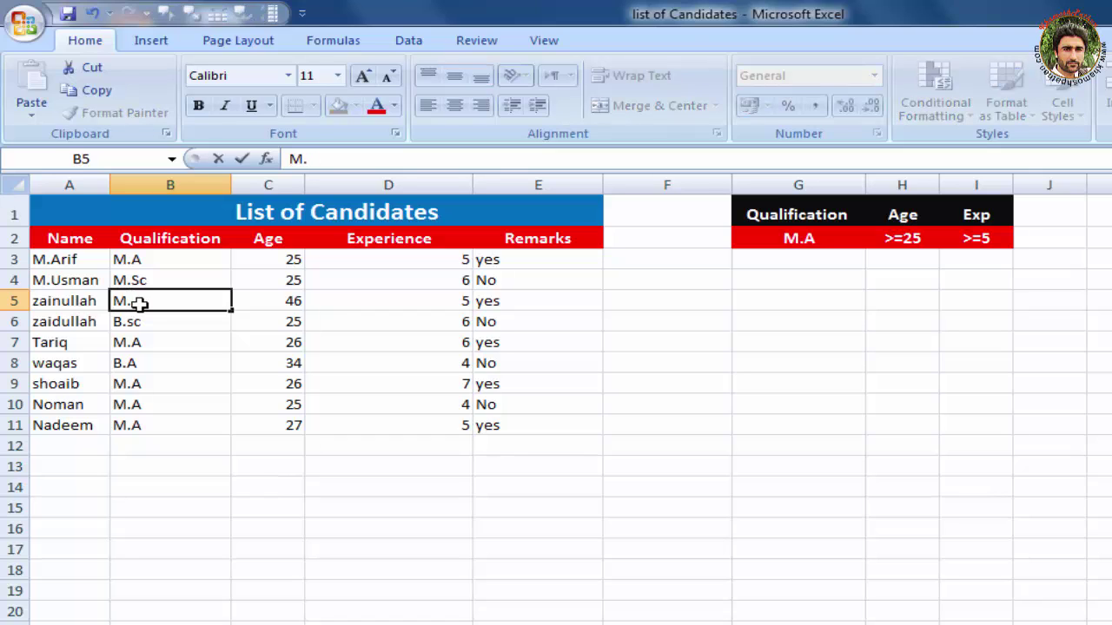
{"action": "type", "text": "phill"}
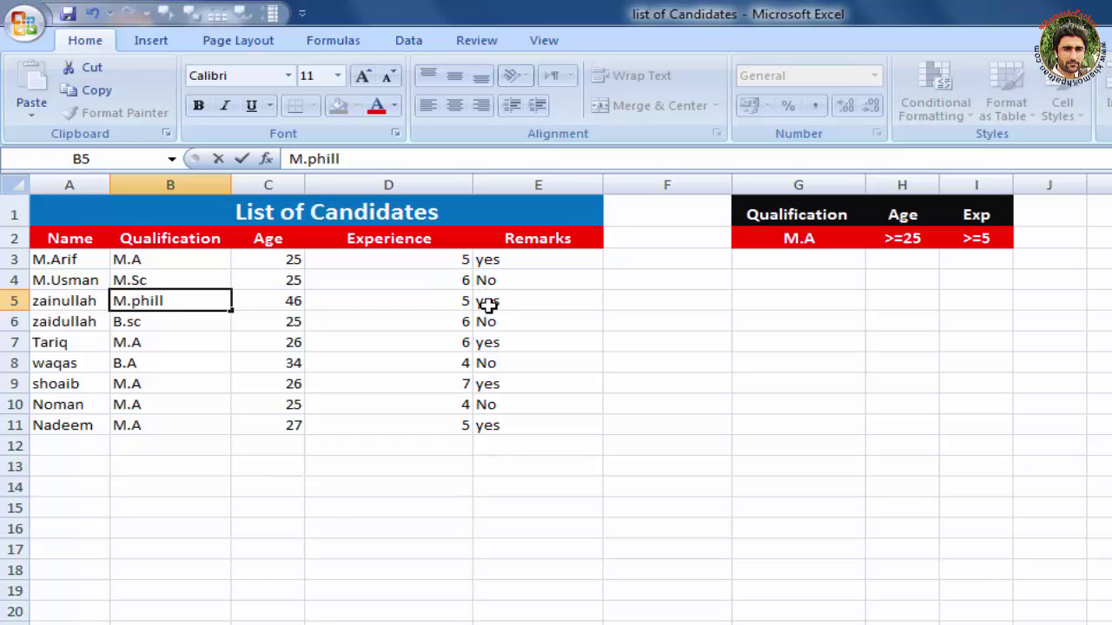
{"action": "key", "text": "Return"}
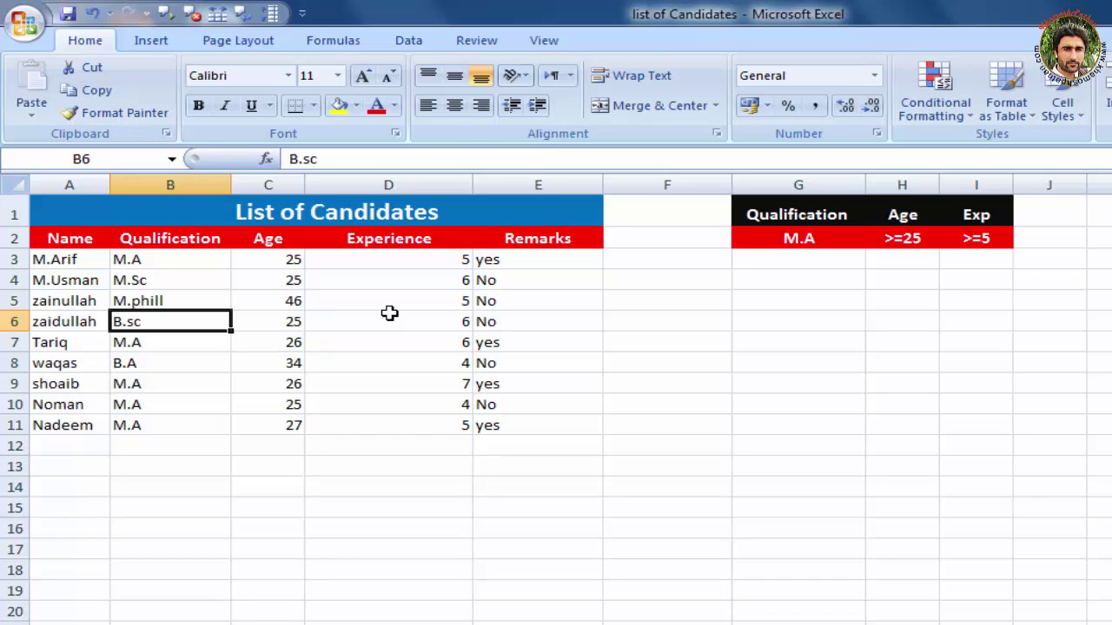
{"action": "left_click", "coordinate": [516, 260]}
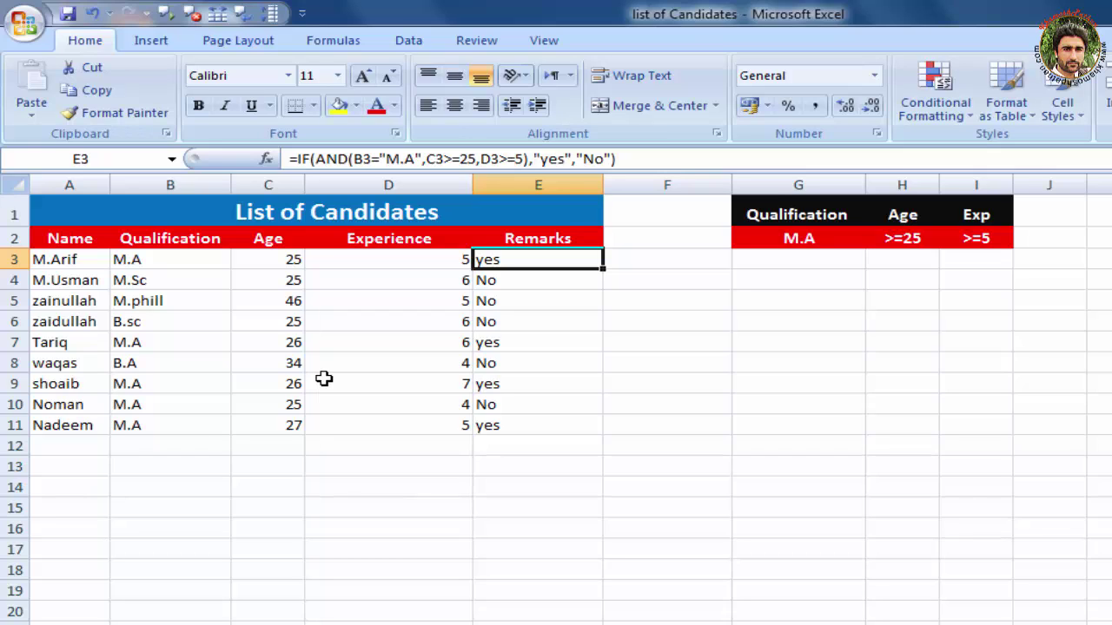
- Set the last candidate's age in C11 to 50
{"action": "left_click", "coordinate": [292, 429]}
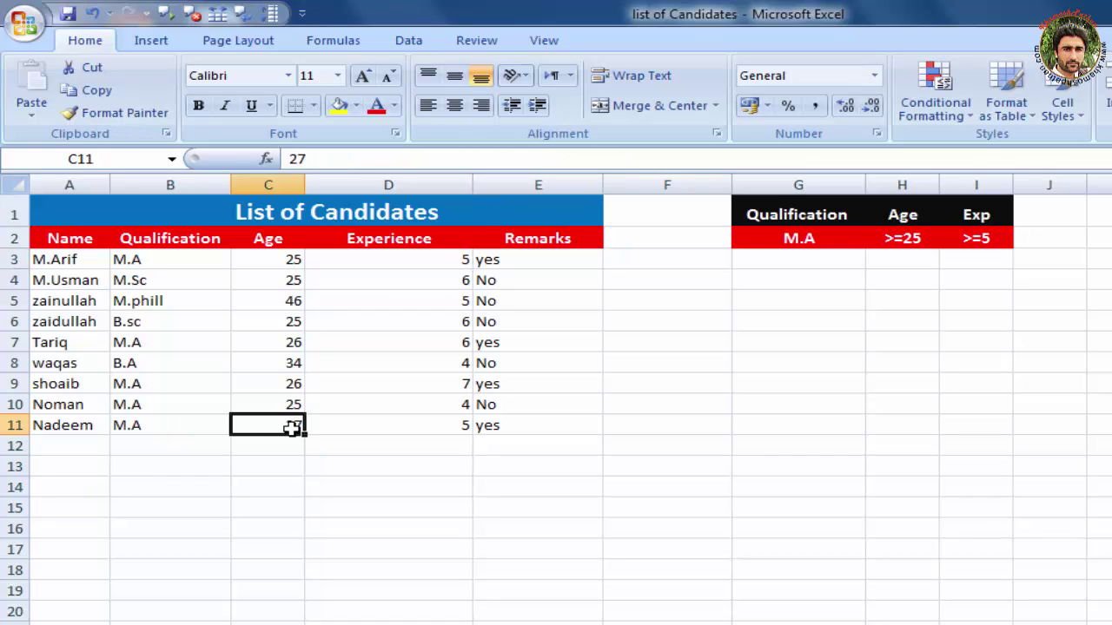
{"action": "type", "text": "50"}
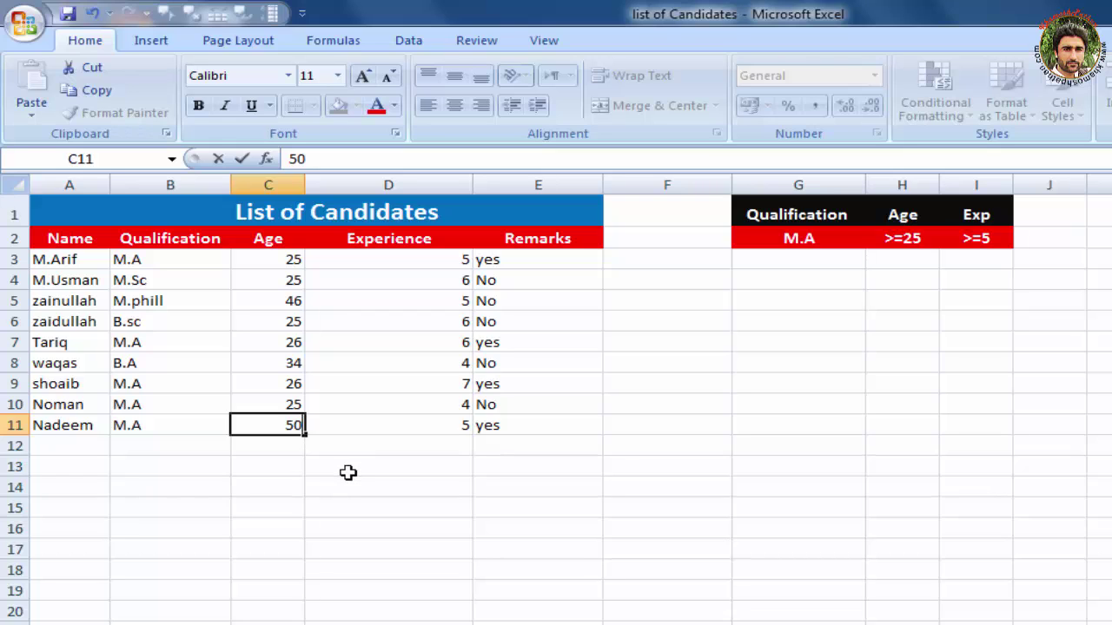
{"action": "key", "text": "Return"}
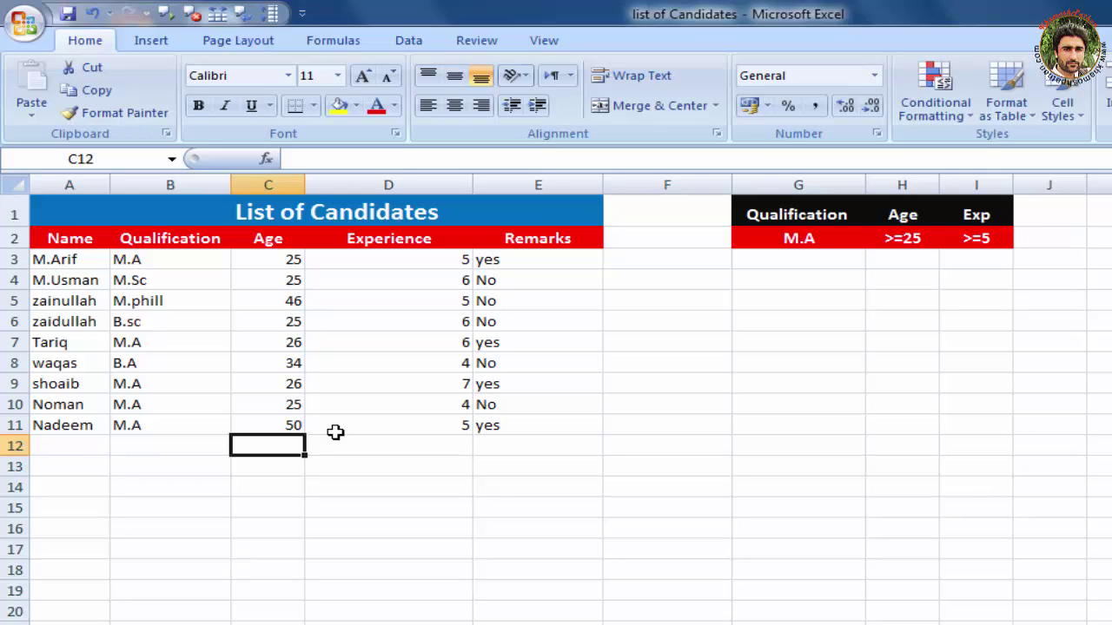
- Begin a new formula in E3 reading =if(And(OR(
{"action": "left_click", "coordinate": [534, 259]}
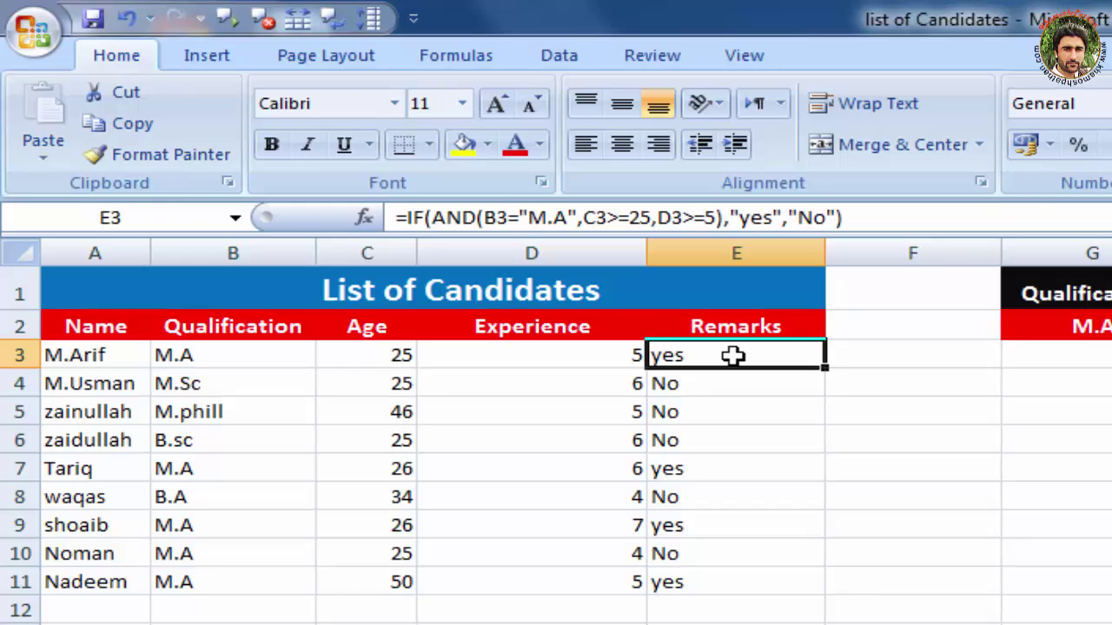
{"action": "type", "text": "="}
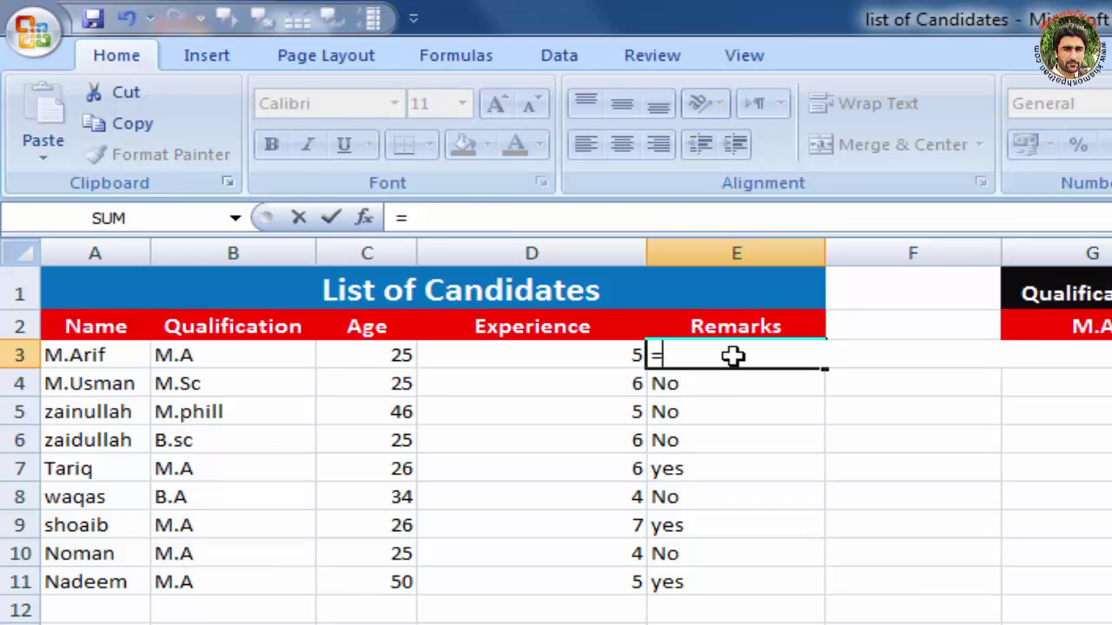
{"action": "type", "text": "if"}
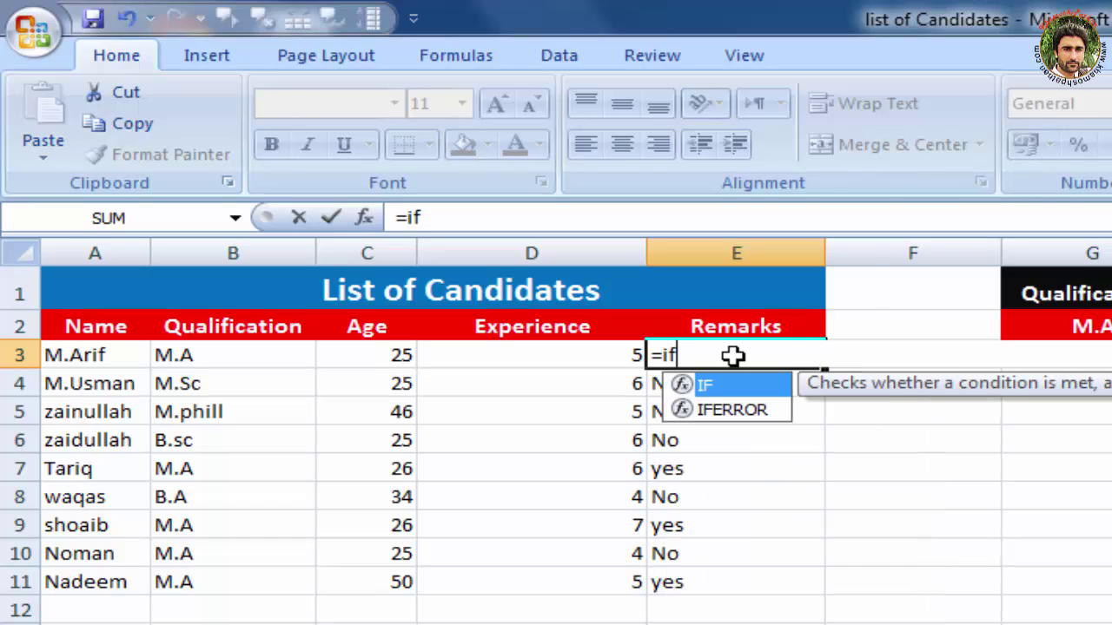
{"action": "type", "text": "("}
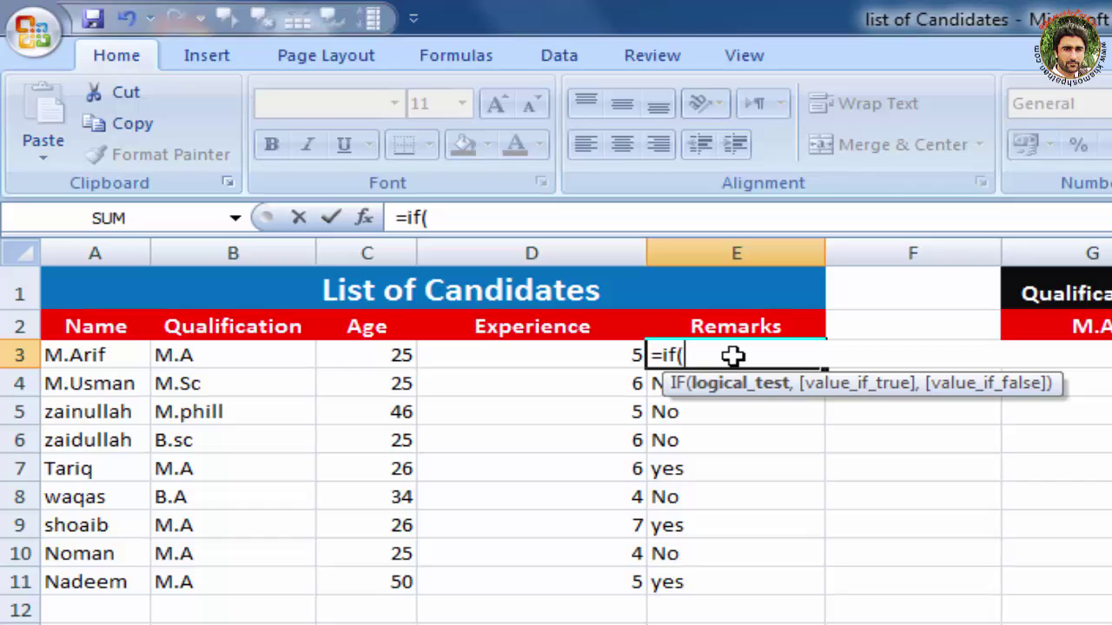
{"action": "type", "text": "And"}
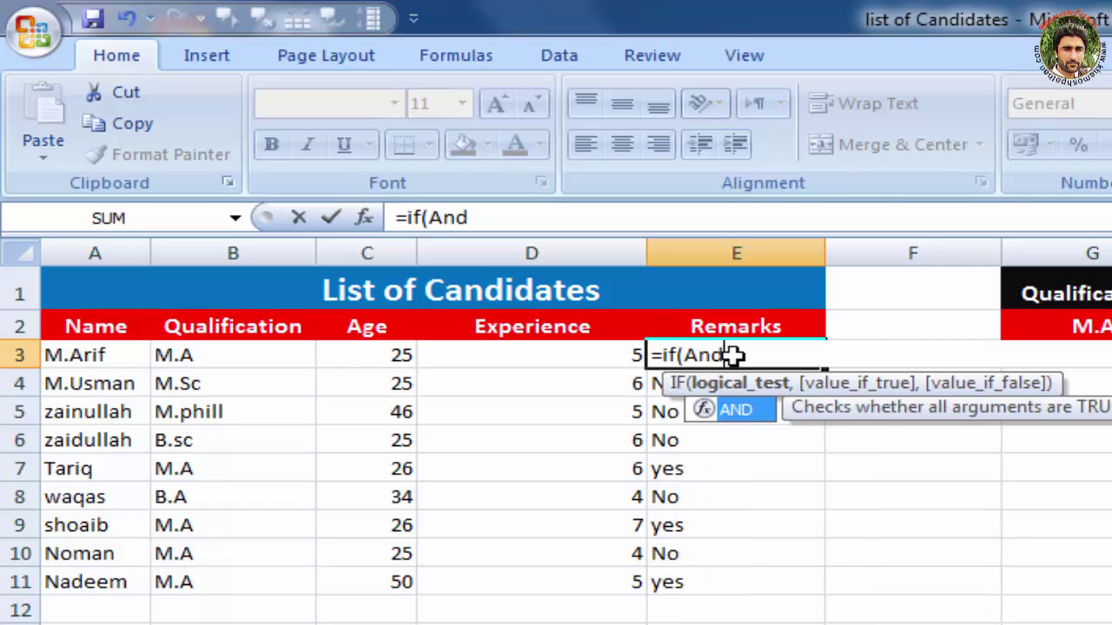
{"action": "type", "text": "("}
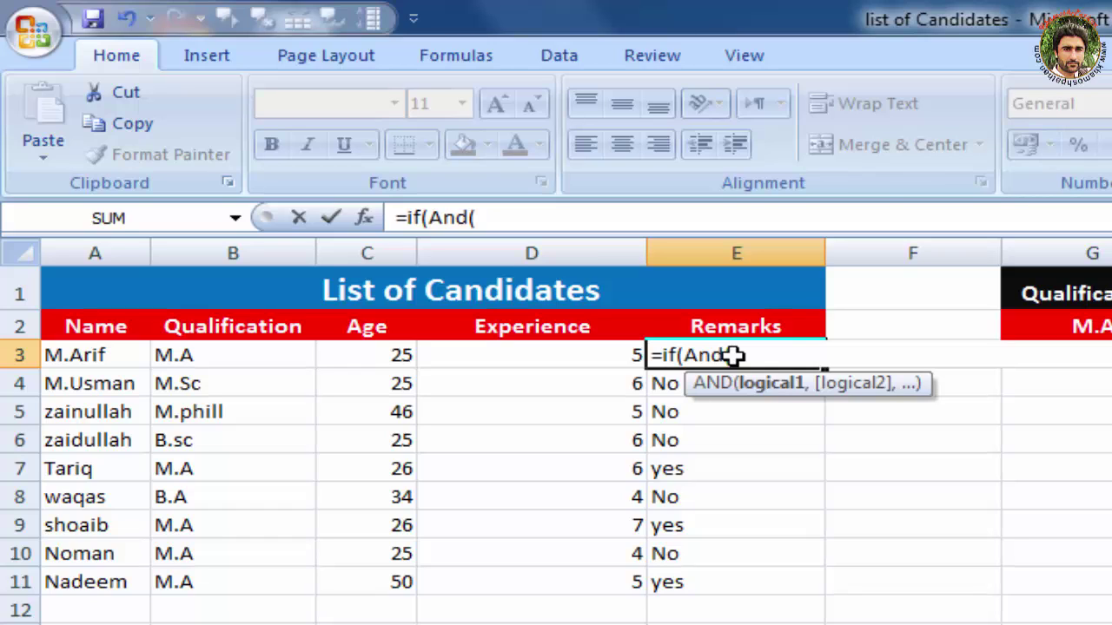
{"action": "type", "text": "O"}
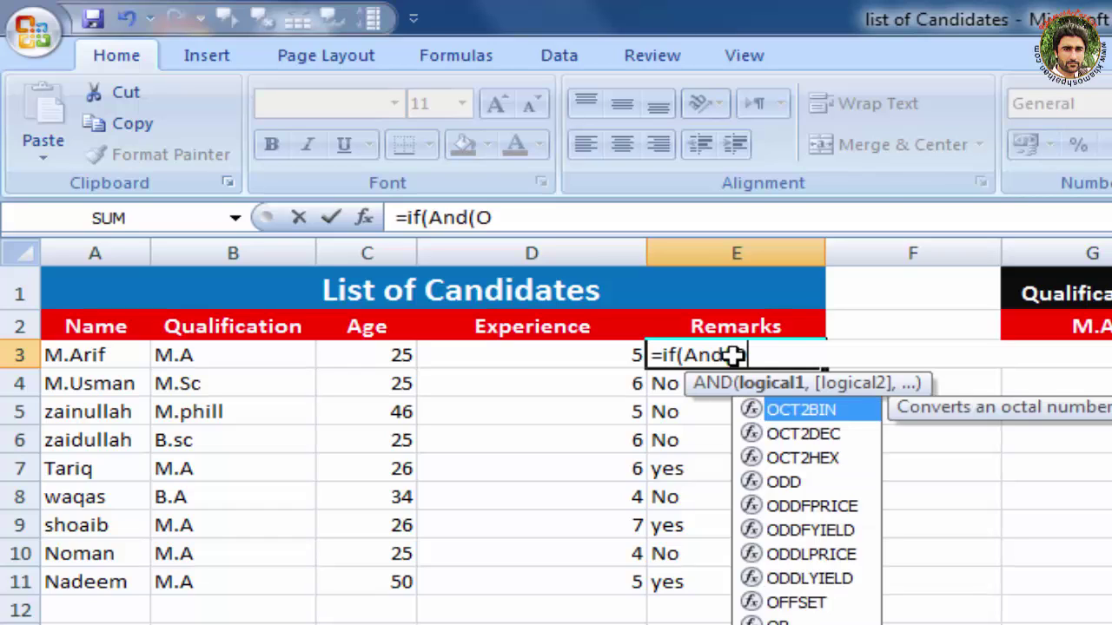
{"action": "type", "text": "r"}
{"action": "key", "text": "BackSpace"}
{"action": "type", "text": "R"}
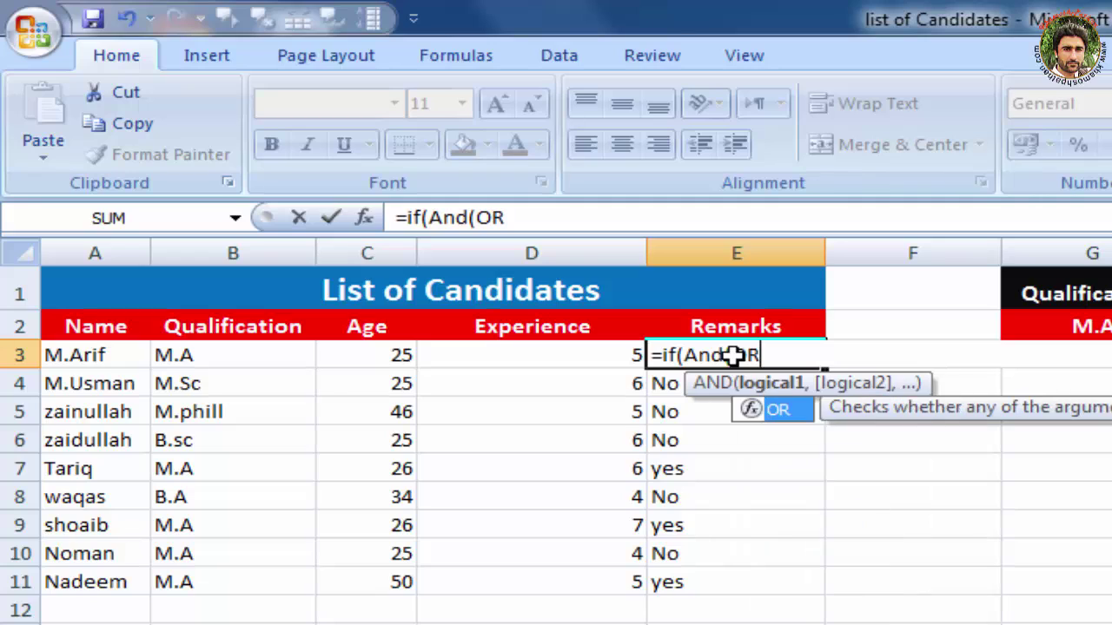
{"action": "type", "text": "("}
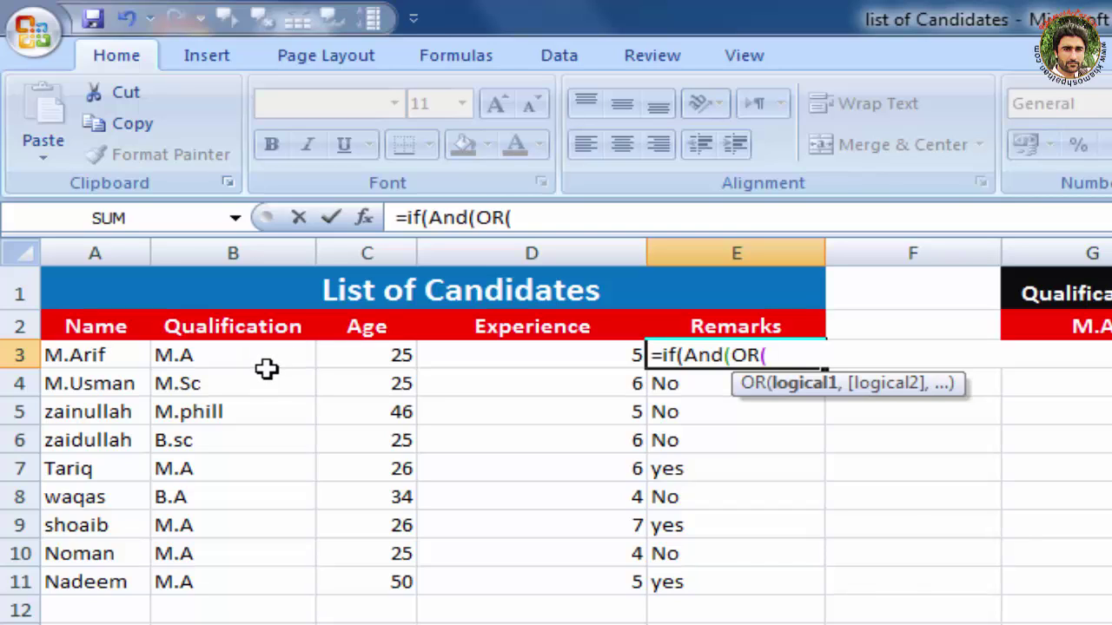
- Add the qualification tests b3="M.A" and b3="M.Sc" to the OR group in E3's formula
{"action": "type", "text": "b3"}
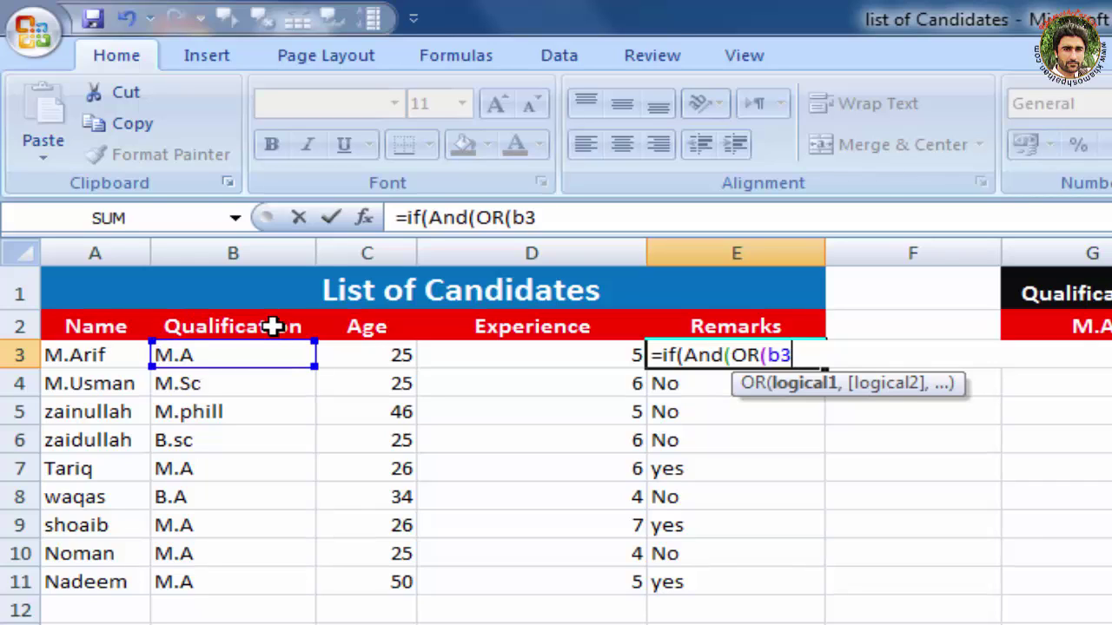
{"action": "type", "text": "="}
{"action": "type", "text": "M"}
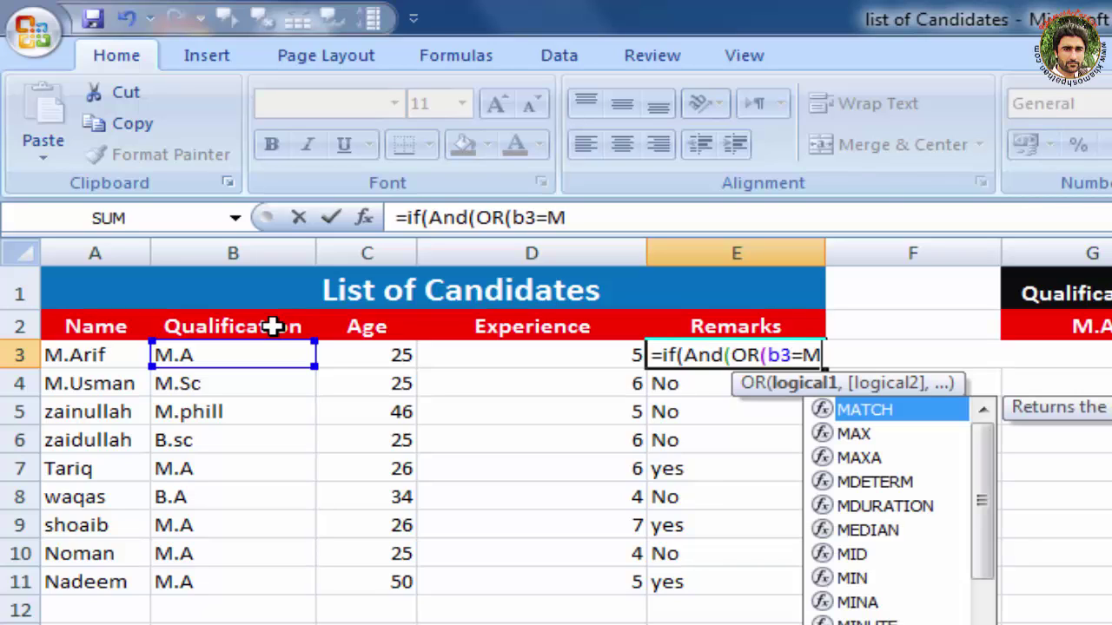
{"action": "type", "text": ".A"}
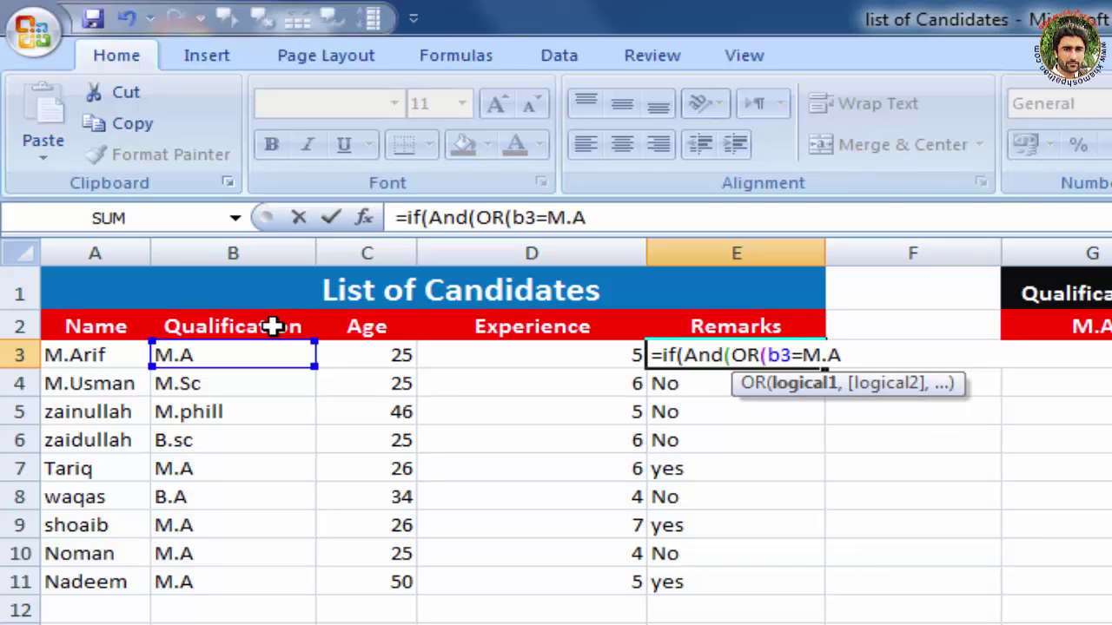
{"action": "key", "text": "BackSpace"}
{"action": "key", "text": "BackSpace"}
{"action": "key", "text": "BackSpace"}
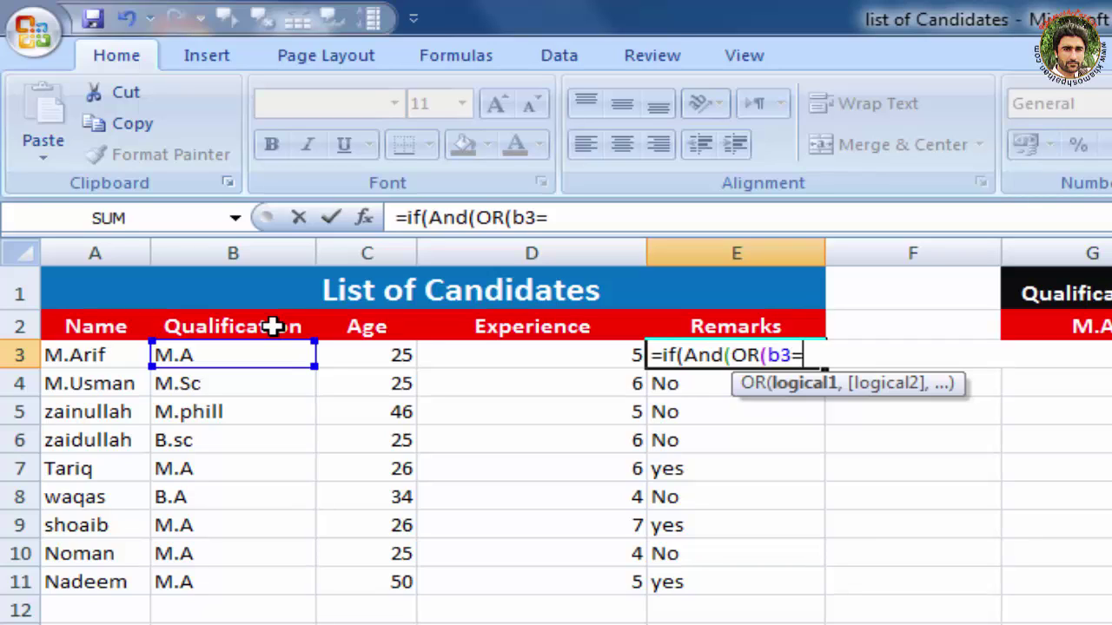
{"action": "type", "text": "\""}
{"action": "key", "text": "BackSpace"}
{"action": "type", "text": "\""}
{"action": "type", "text": "M."}
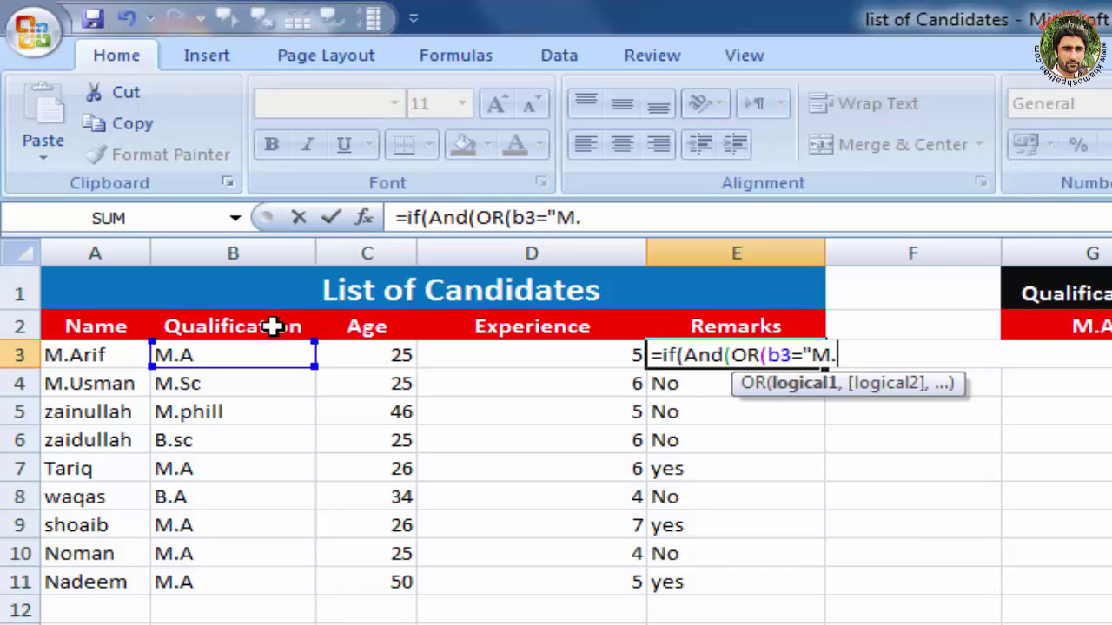
{"action": "type", "text": "S"}
{"action": "key", "text": "BackSpace"}
{"action": "type", "text": "A"}
{"action": "type", "text": "\","}
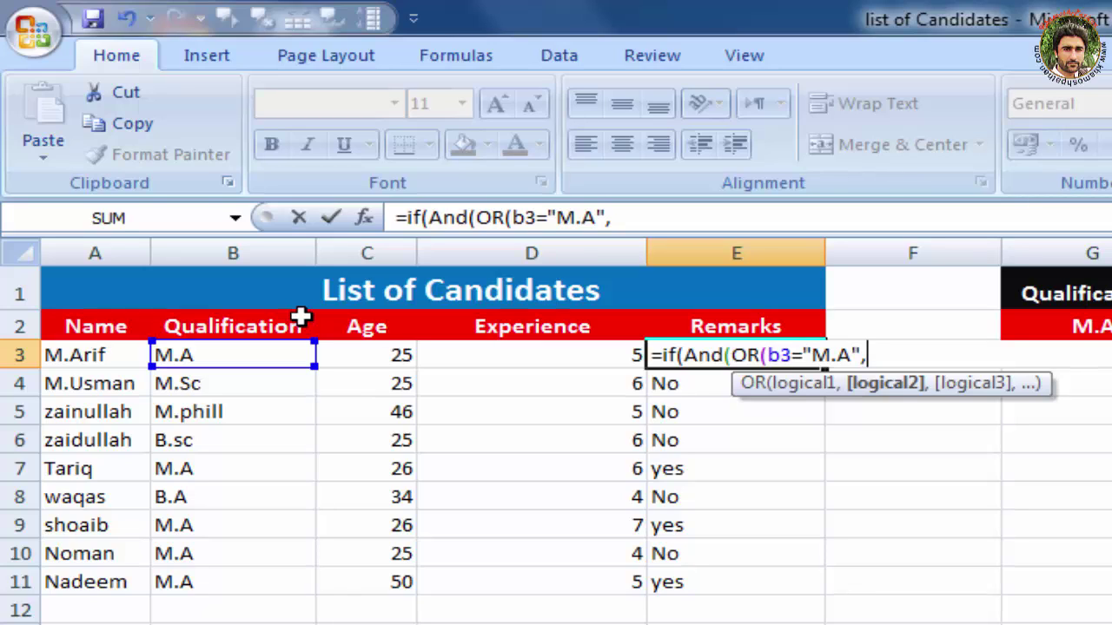
{"action": "type", "text": "b"}
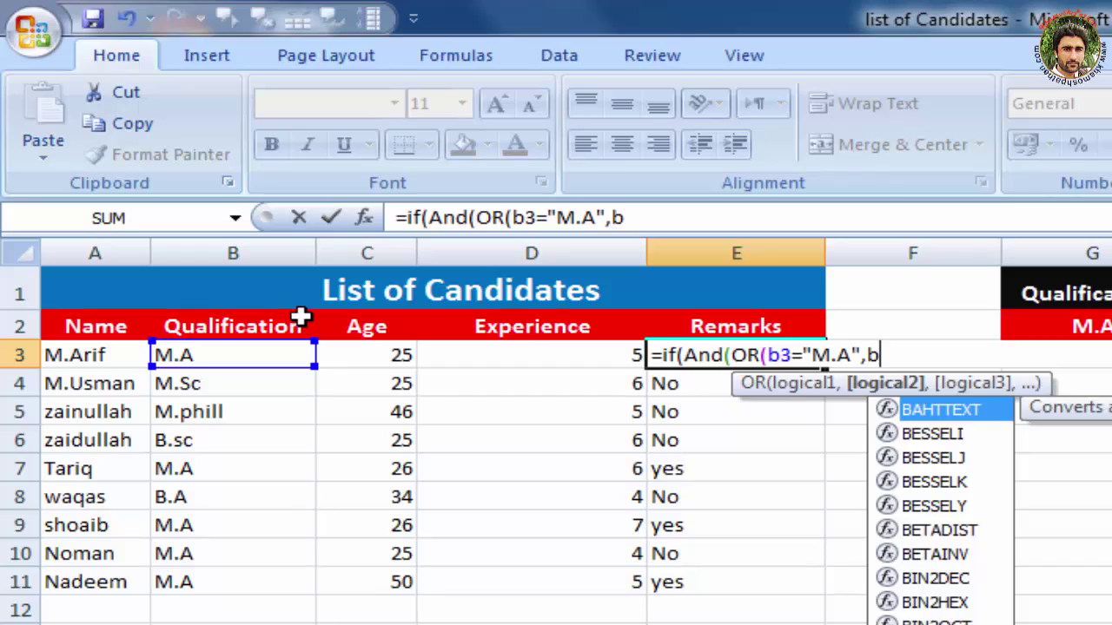
{"action": "type", "text": "3"}
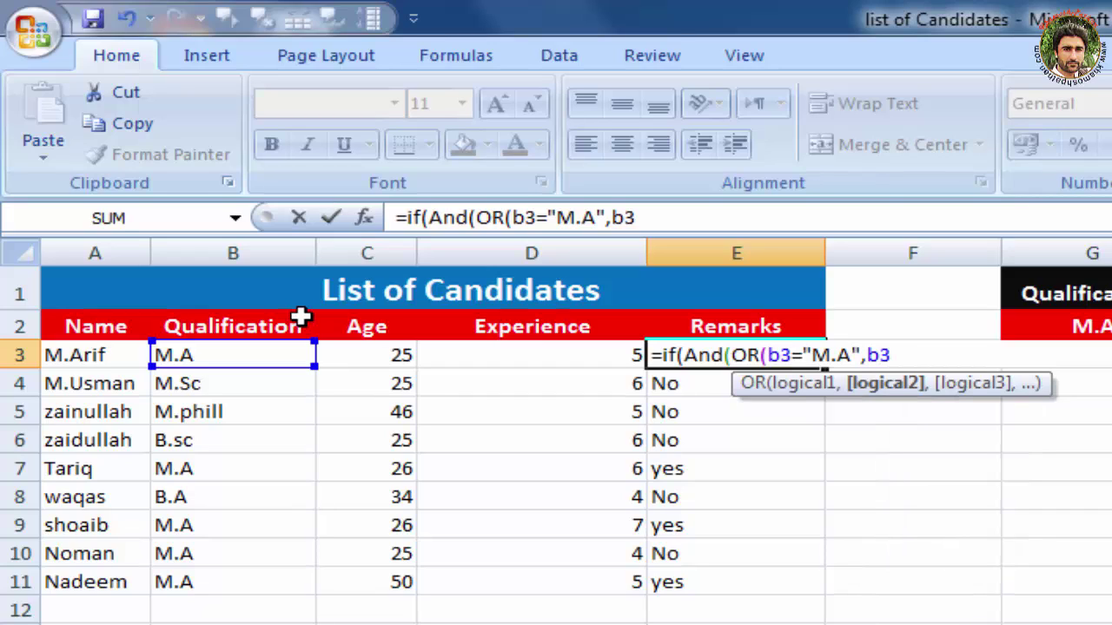
{"action": "type", "text": "=\""}
{"action": "type", "text": "M"}
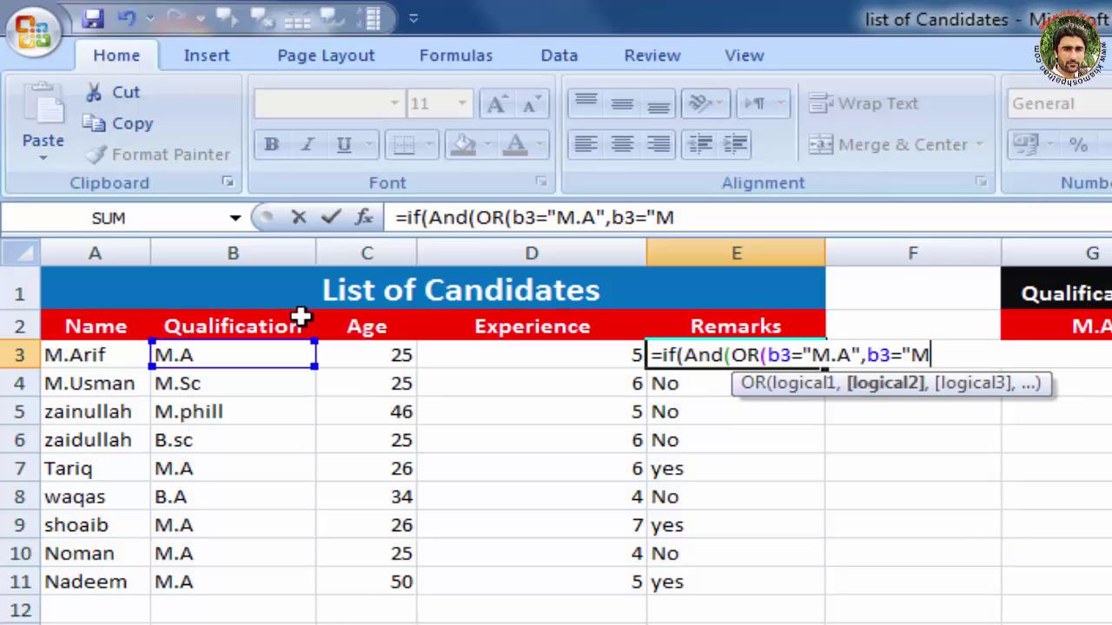
{"action": "type", "text": "."}
{"action": "type", "text": "Sc"}
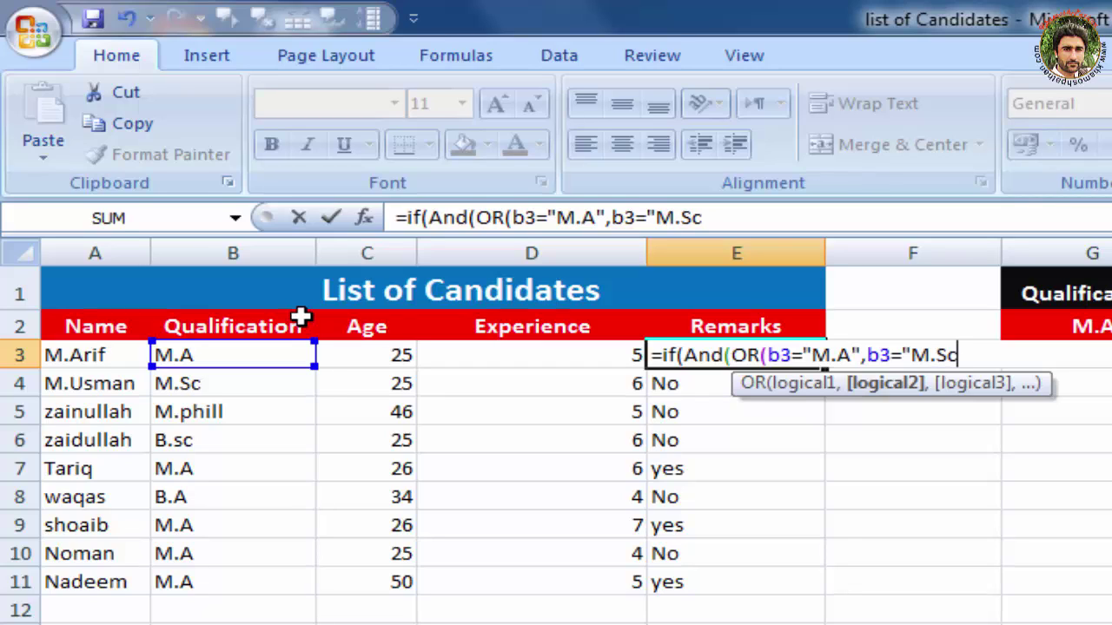
{"action": "type", "text": "\""}
{"action": "type", "text": ",b"}
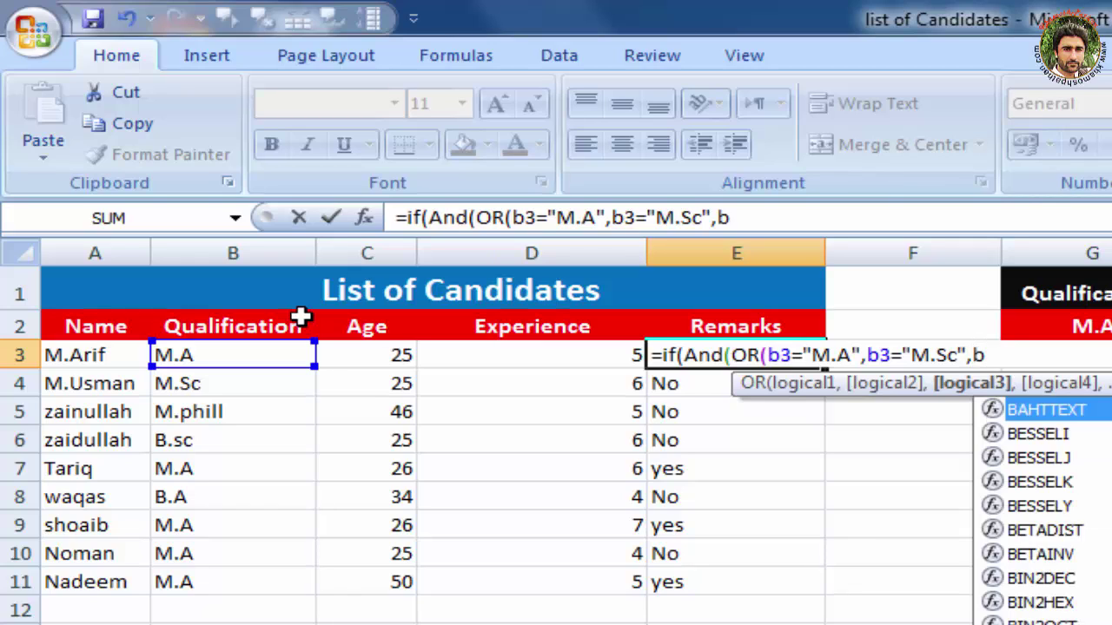
{"action": "type", "text": "3"}
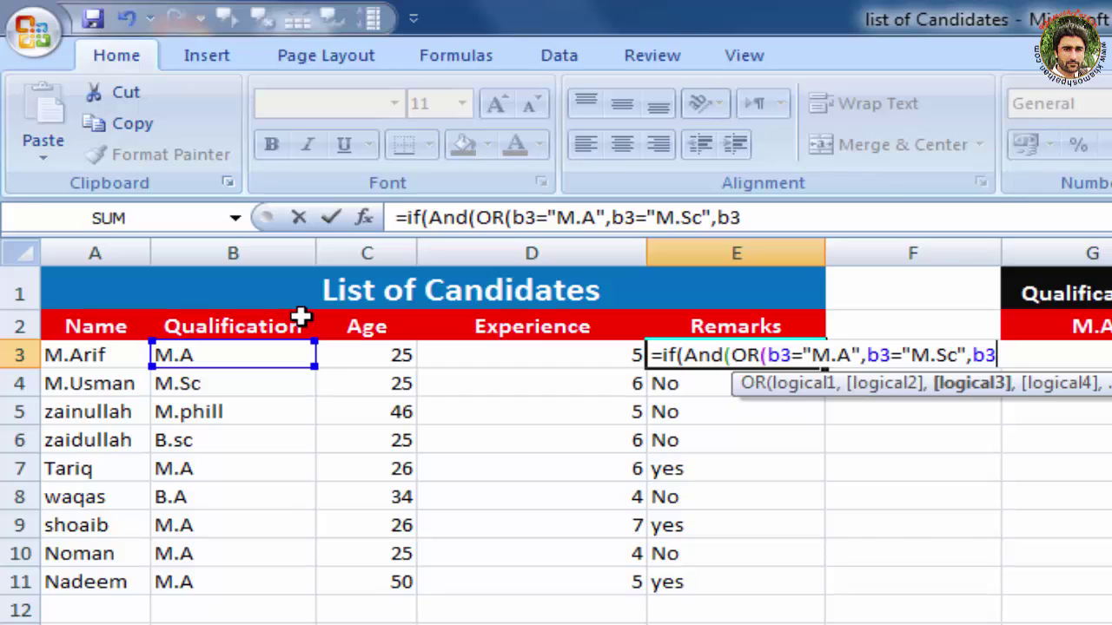
{"action": "type", "text": "="}
- Add b3="M.Phill" and b3="p.hd" to the OR test and close the OR group
{"action": "type", "text": "M,"}
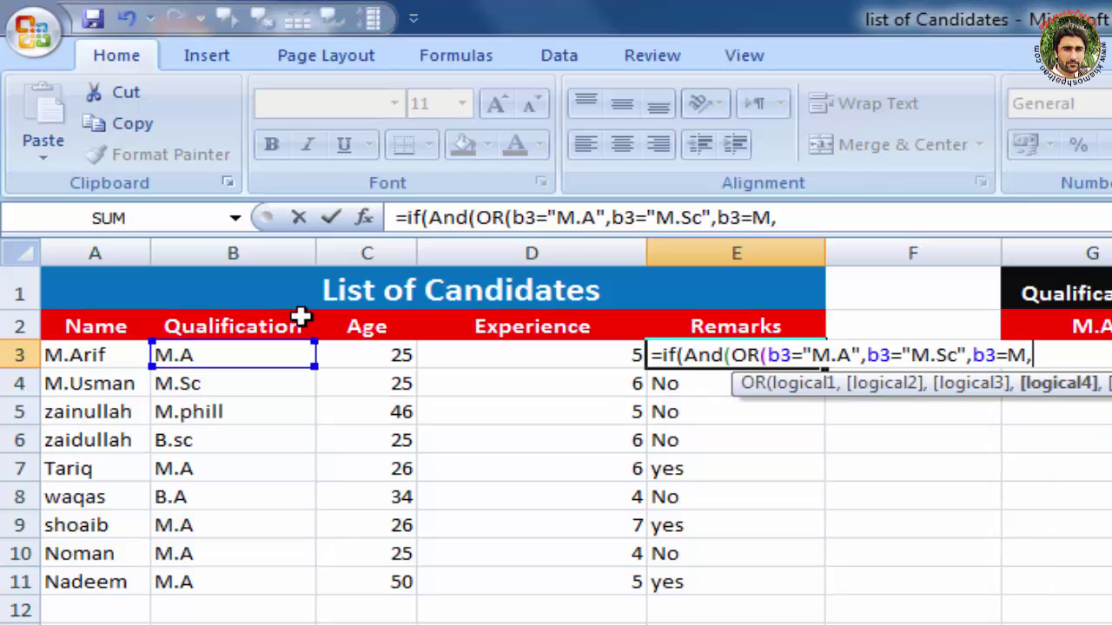
{"action": "type", "text": "="}
{"action": "key", "text": "BackSpace"}
{"action": "key", "text": "BackSpace"}
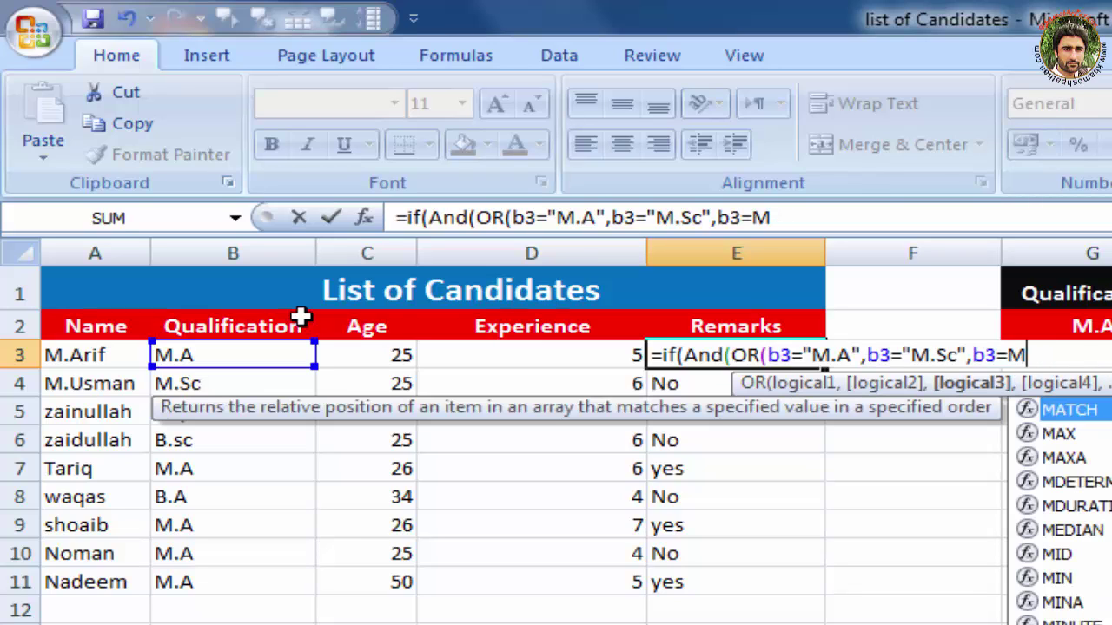
{"action": "type", "text": "."}
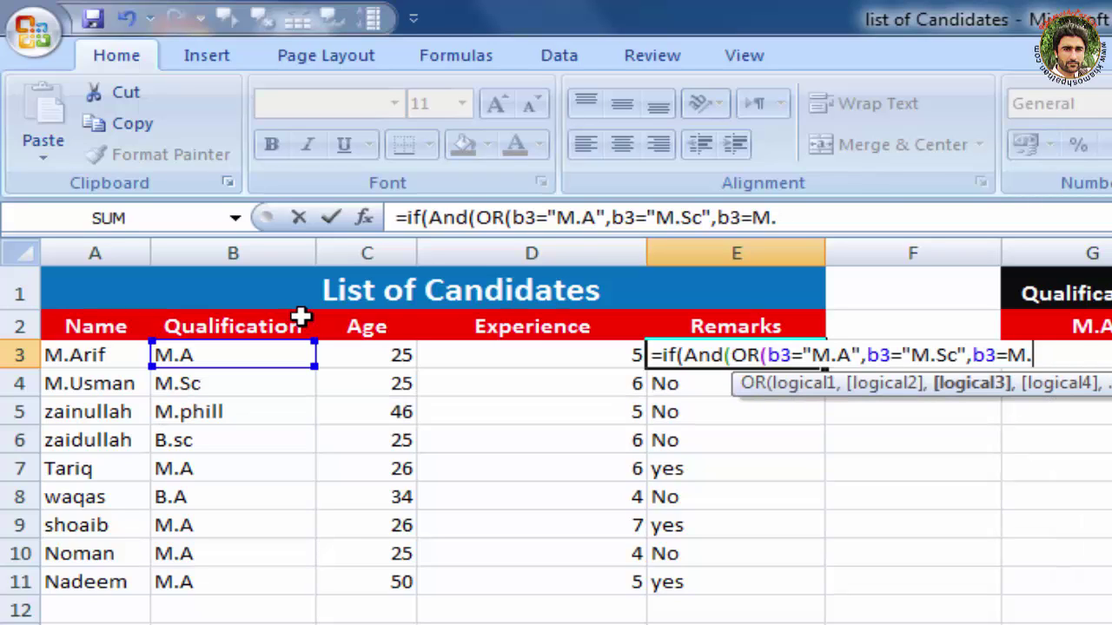
{"action": "type", "text": "Phill"}
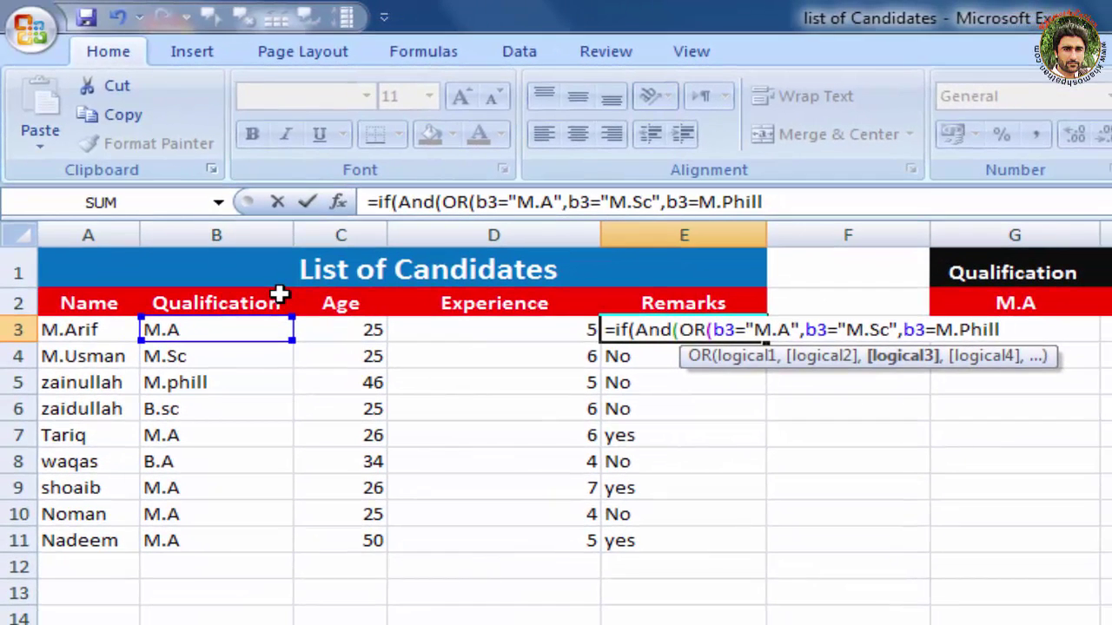
{"action": "type", "text": "\""}
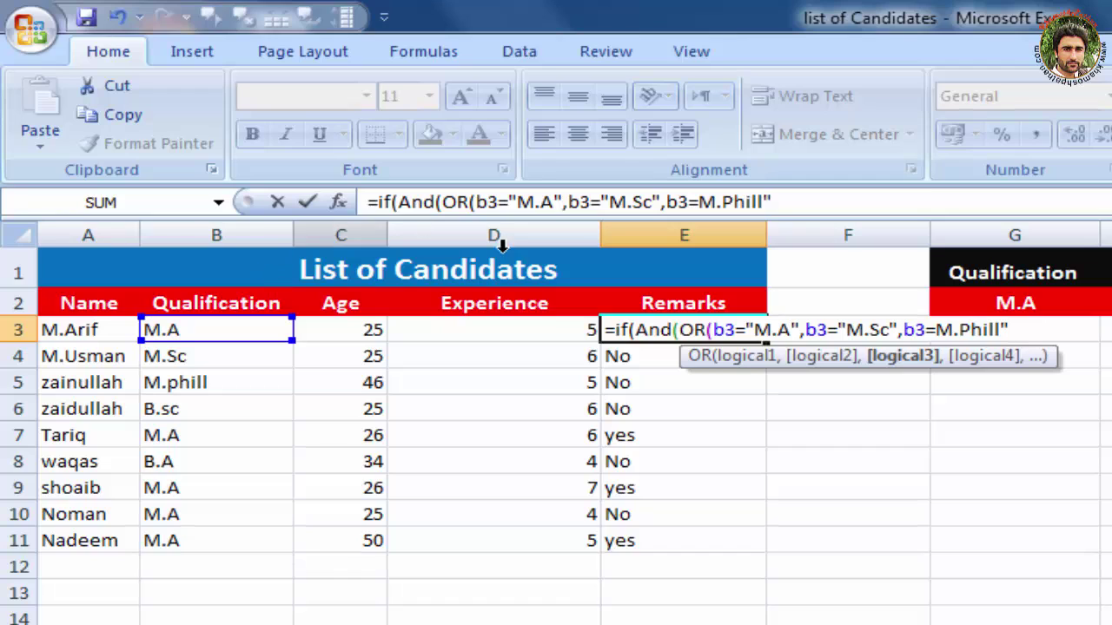
{"action": "left_click", "coordinate": [936, 330]}
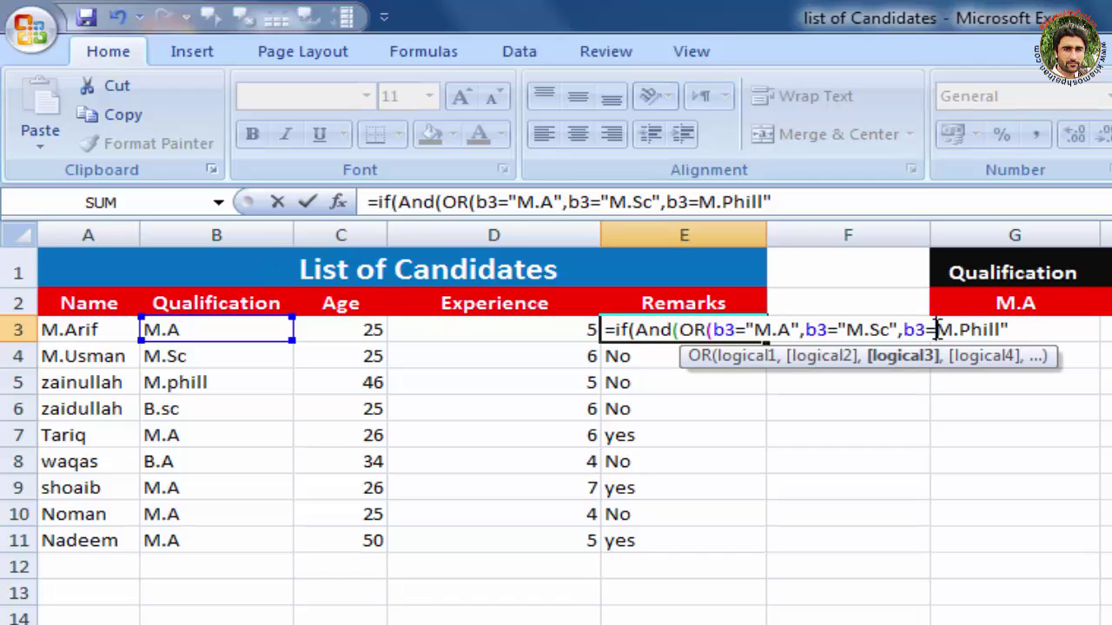
{"action": "type", "text": "\""}
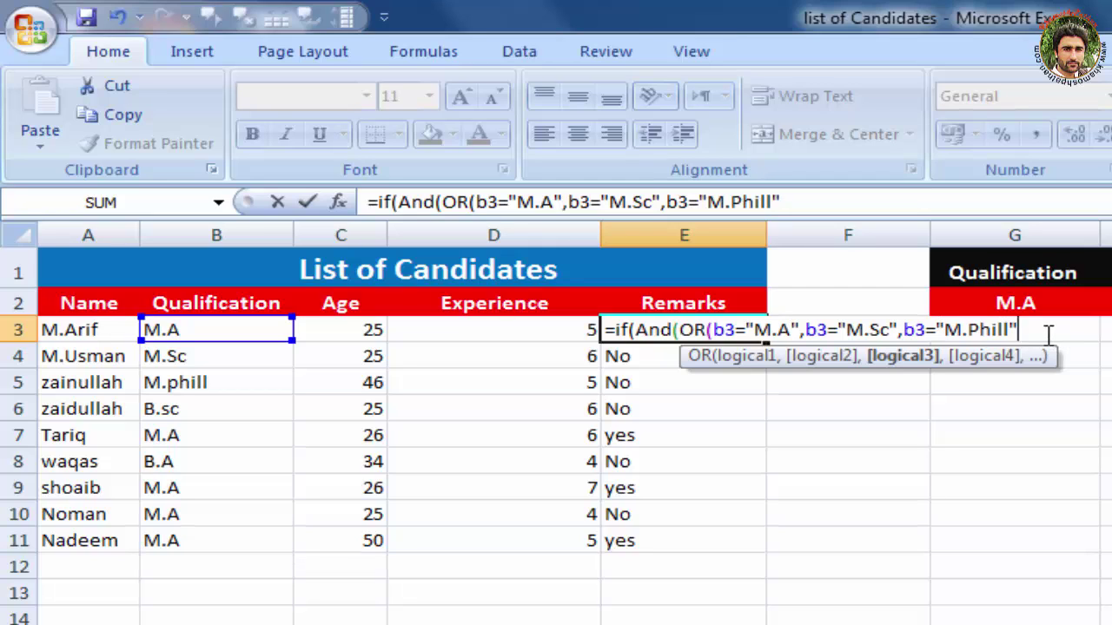
{"action": "type", "text": ","}
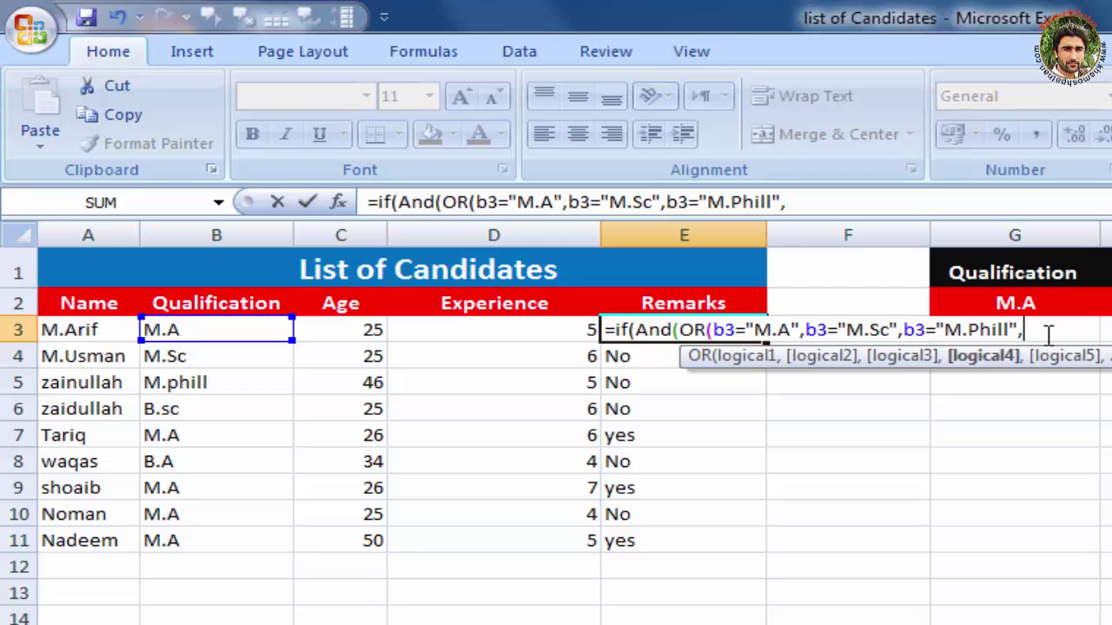
{"action": "type", "text": "b"}
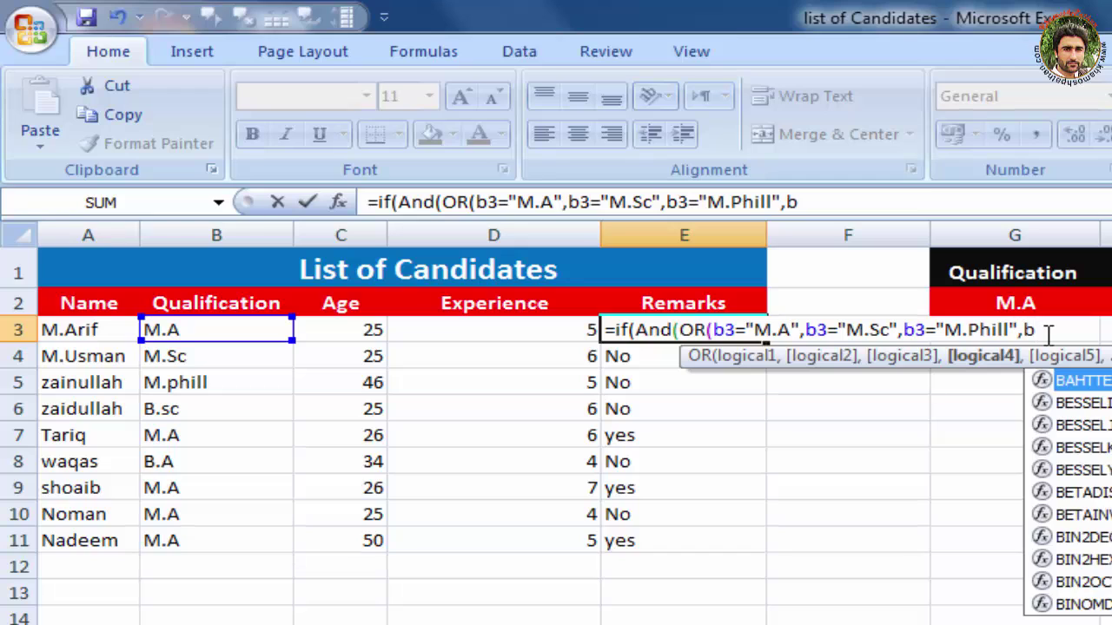
{"action": "type", "text": "3"}
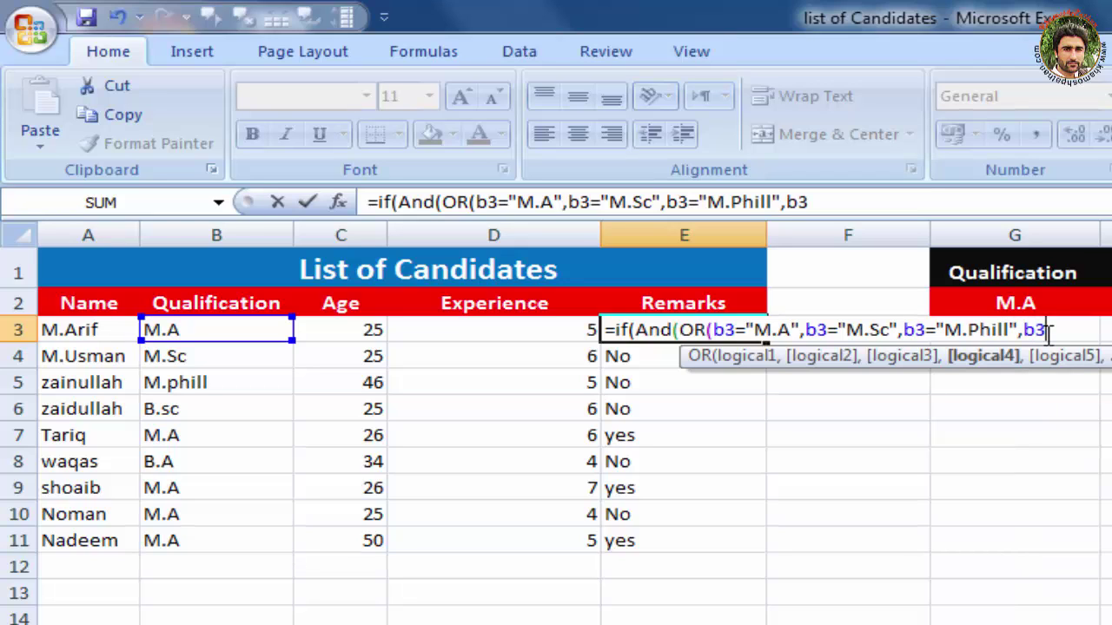
{"action": "type", "text": "="}
{"action": "type", "text": "\""}
{"action": "type", "text": "p"}
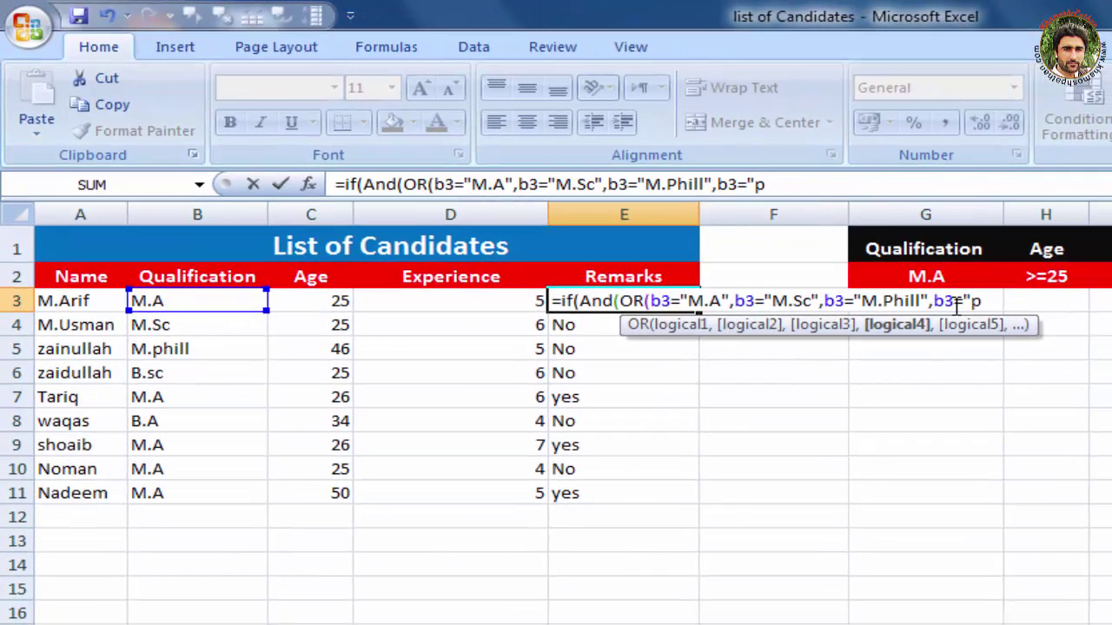
{"action": "type", "text": "."}
{"action": "type", "text": "hd"}
{"action": "type", "text": "\""}
{"action": "type", "text": ")"}
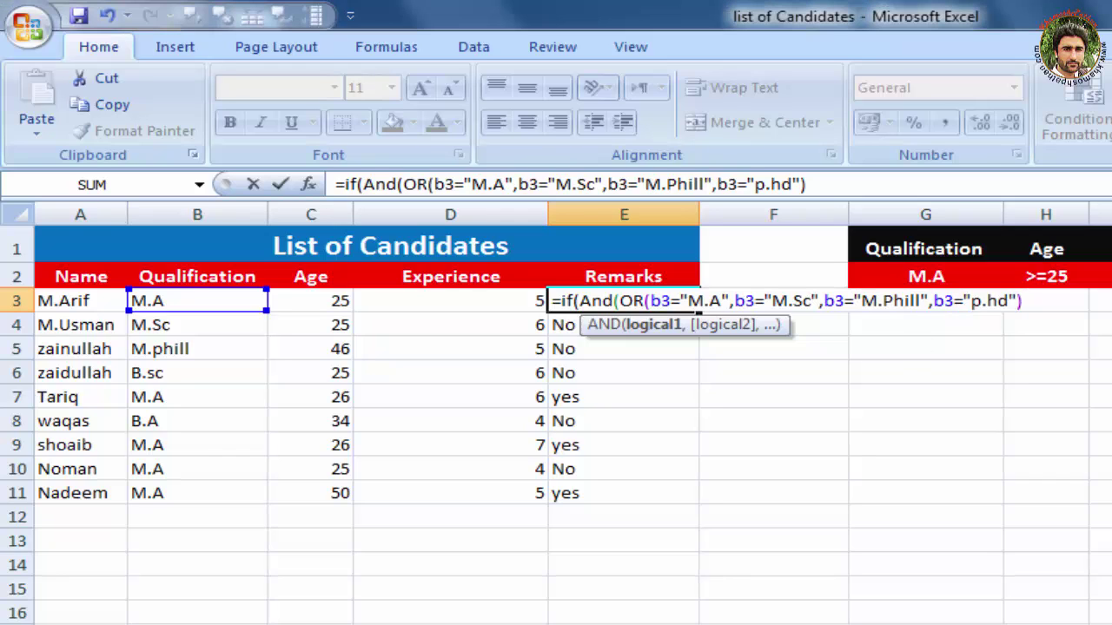
{"action": "type", "text": ","}
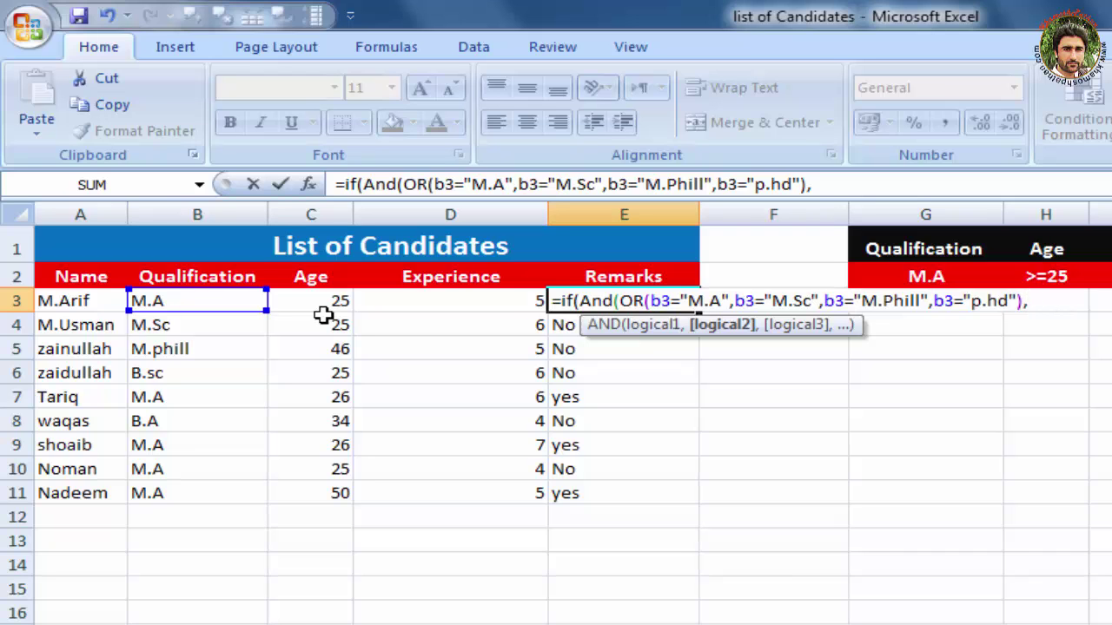
- Add the age conditions c3>=25 and c3<=35 after the OR group
{"action": "type", "text": "c3"}
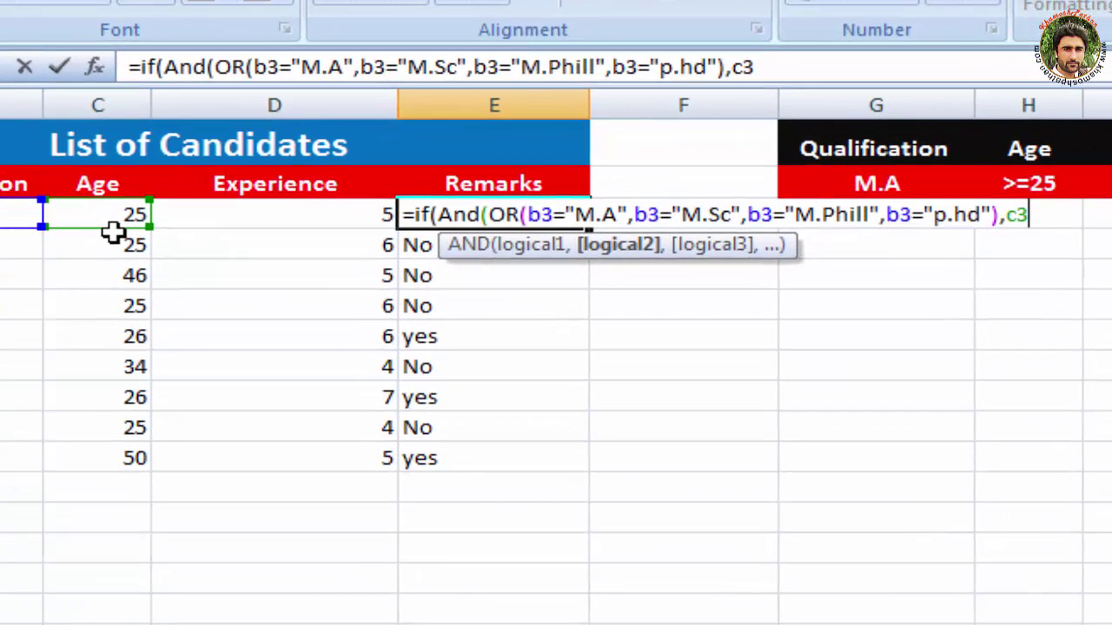
{"action": "type", "text": ">"}
{"action": "type", "text": "="}
{"action": "type", "text": "25"}
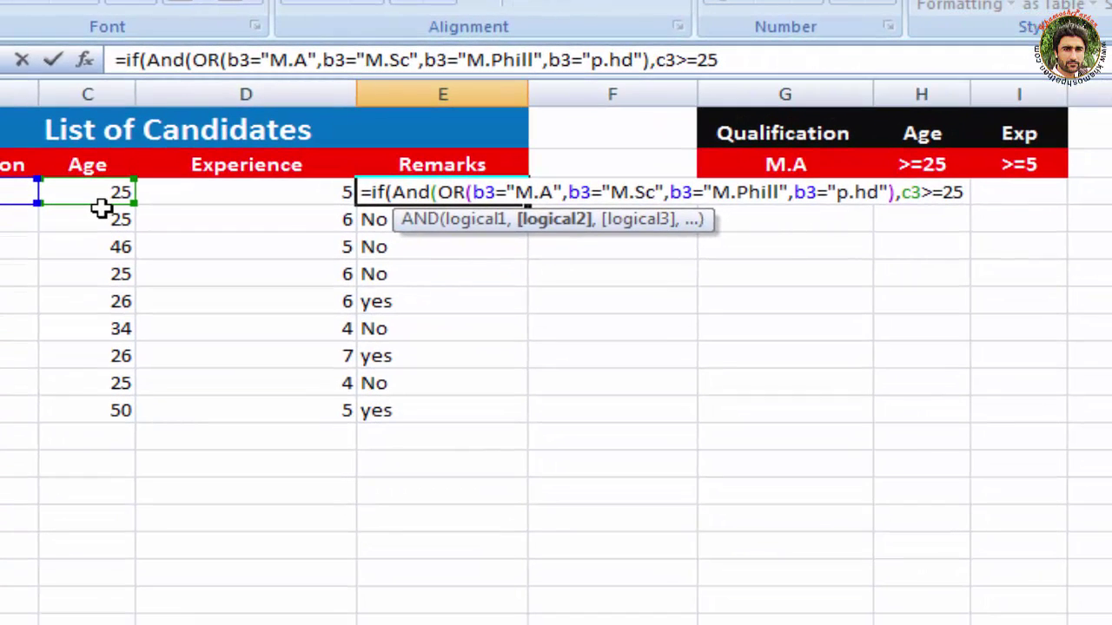
{"action": "type", "text": ","}
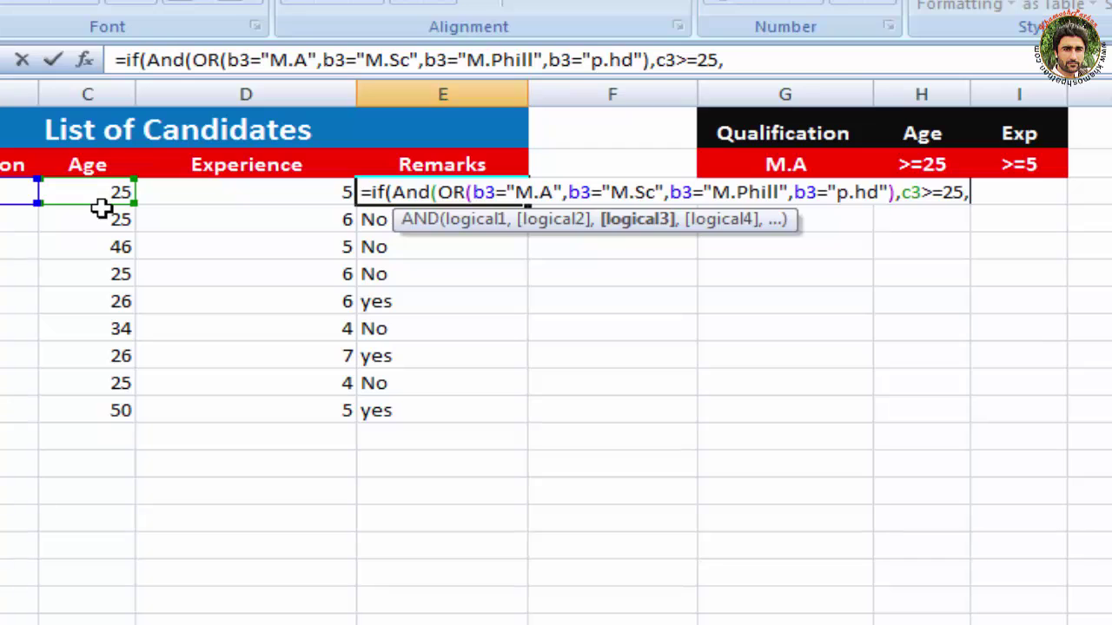
{"action": "type", "text": "c"}
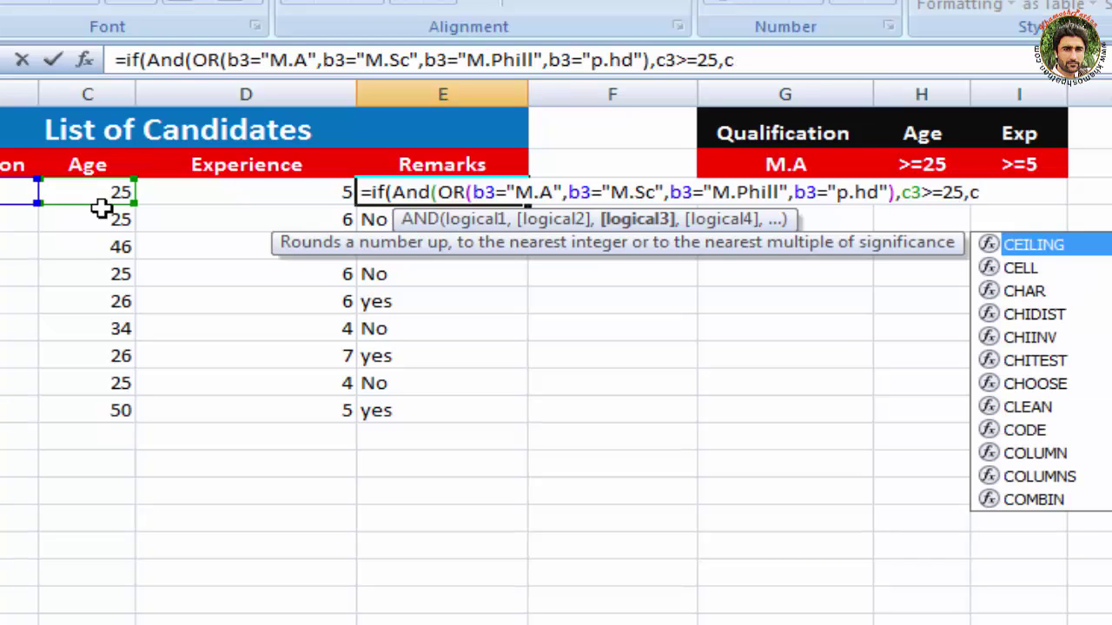
{"action": "type", "text": "3"}
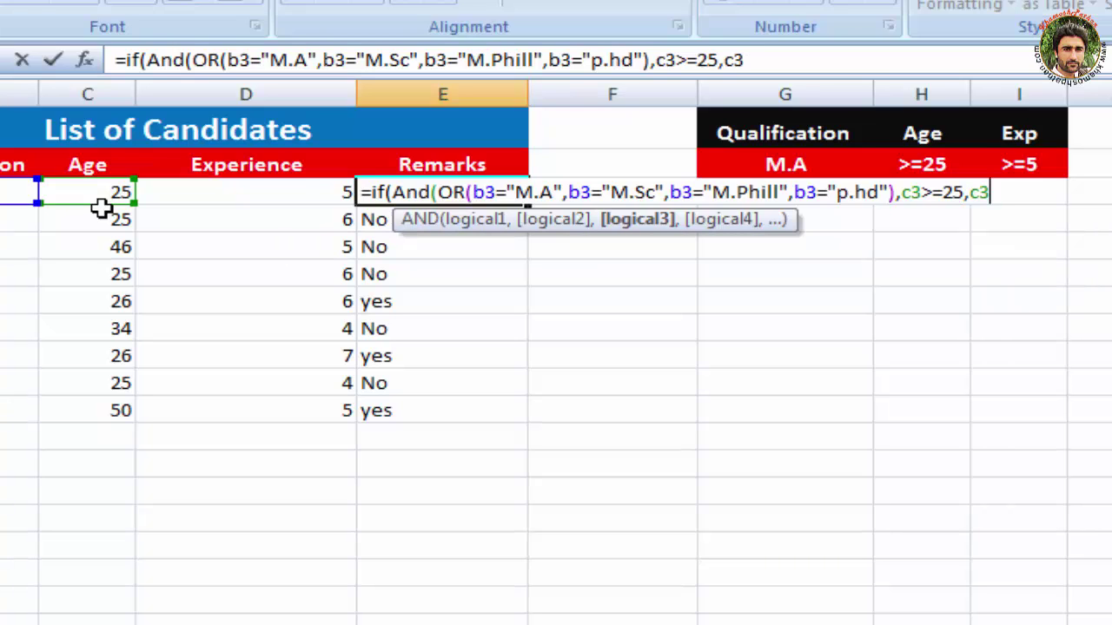
{"action": "type", "text": "<"}
{"action": "type", "text": "="}
{"action": "type", "text": "35"}
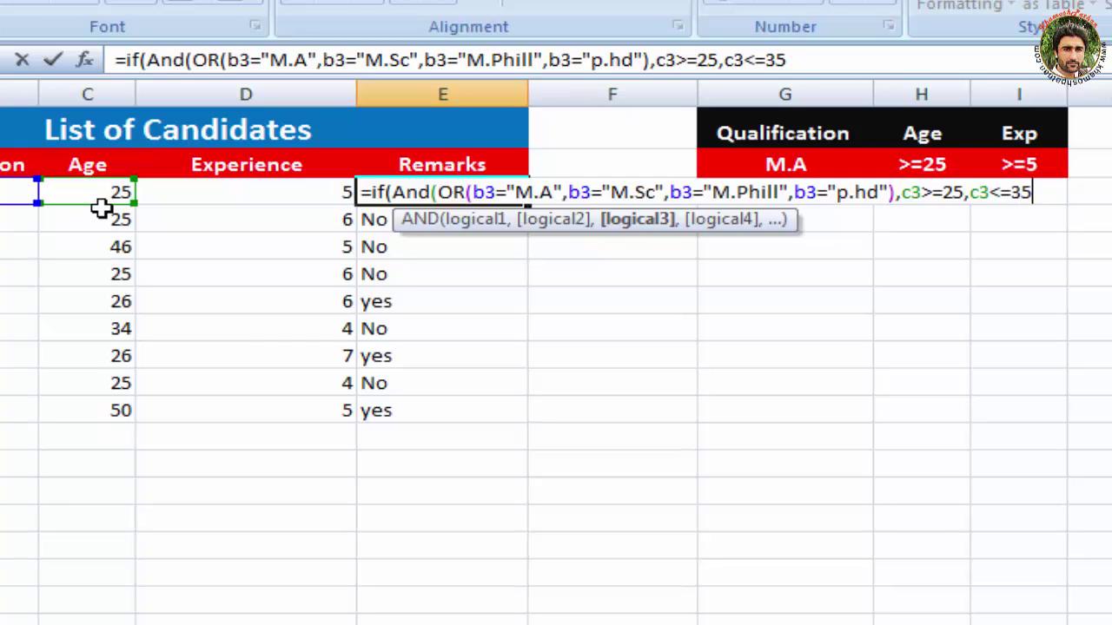
{"action": "type", "text": ","}
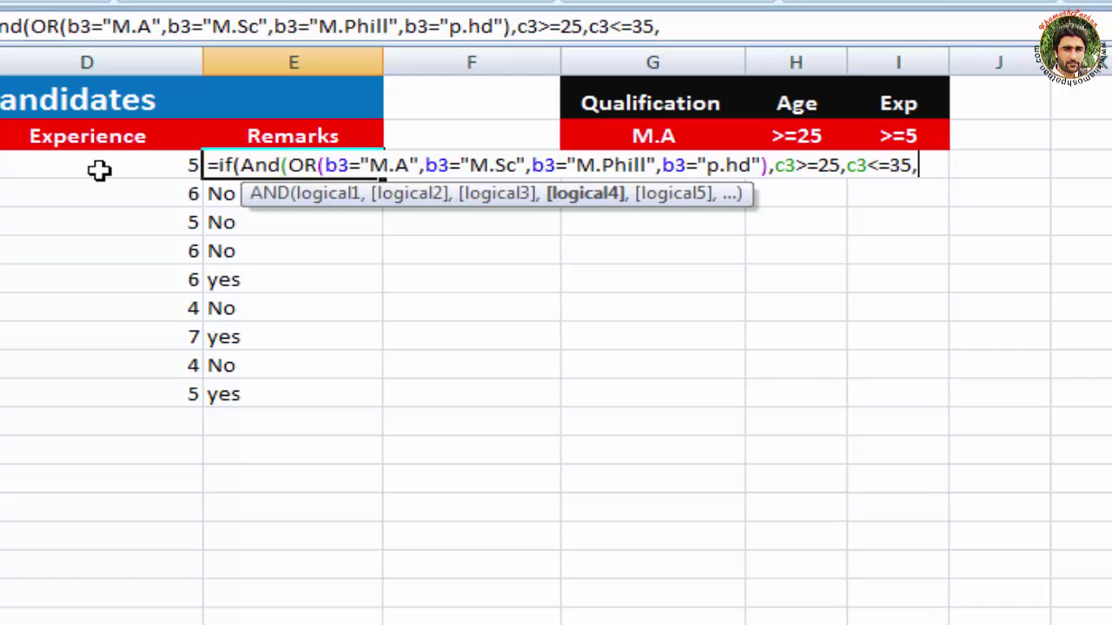
- Add the experience condition d3>=5 and close the AND group
{"action": "type", "text": "d3"}
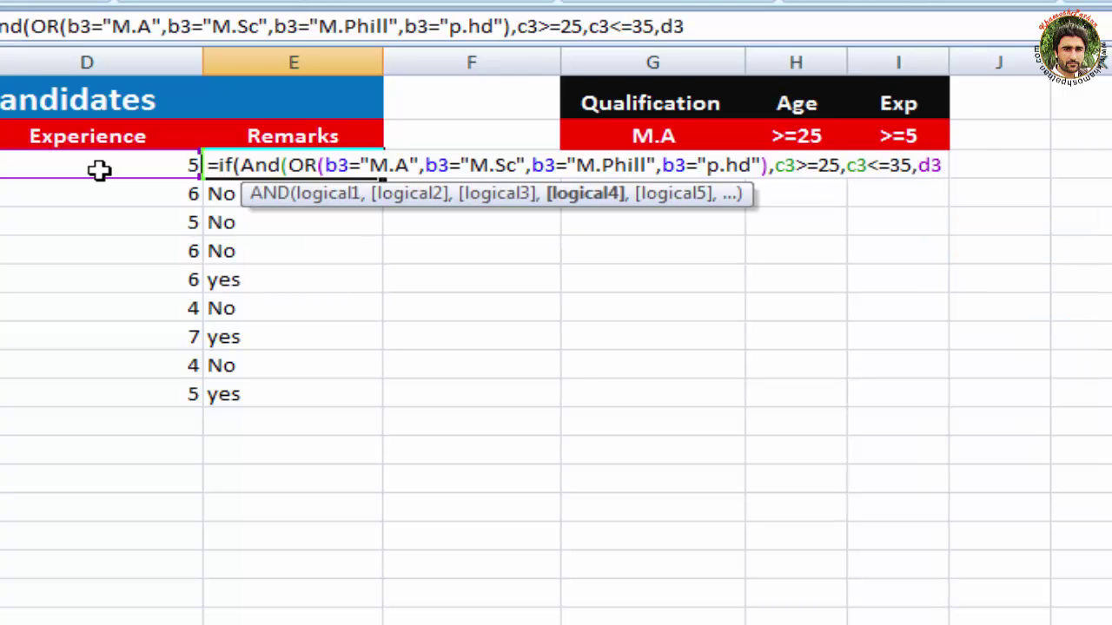
{"action": "type", "text": "."}
{"action": "key", "text": "BackSpace"}
{"action": "type", "text": ">"}
{"action": "type", "text": "="}
{"action": "type", "text": "5"}
{"action": "type", "text": ")"}
{"action": "key", "text": "End"}
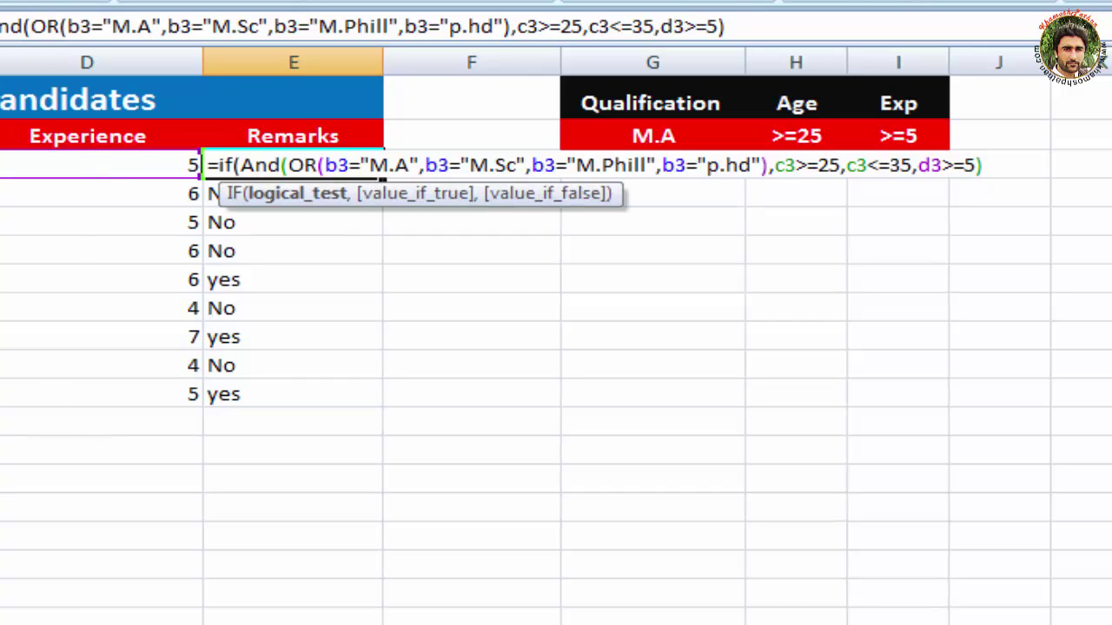
- Give the IF the results "yes issue latter" and "NO issue latter" and close it
{"action": "type", "text": ","}
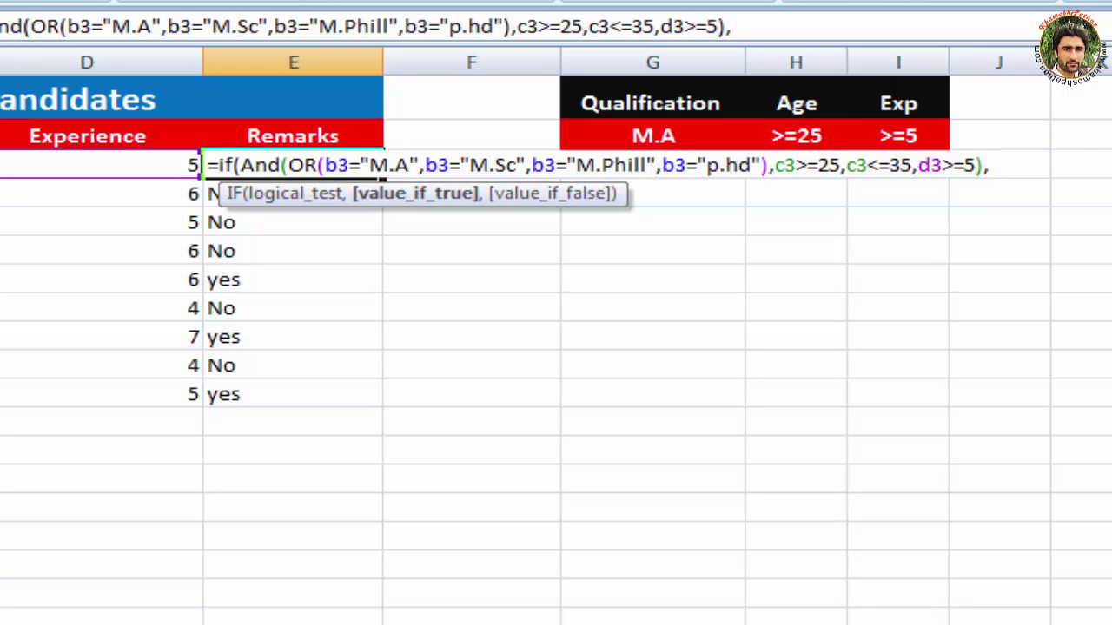
{"action": "type", "text": "\""}
{"action": "type", "text": "y"}
{"action": "type", "text": "es is"}
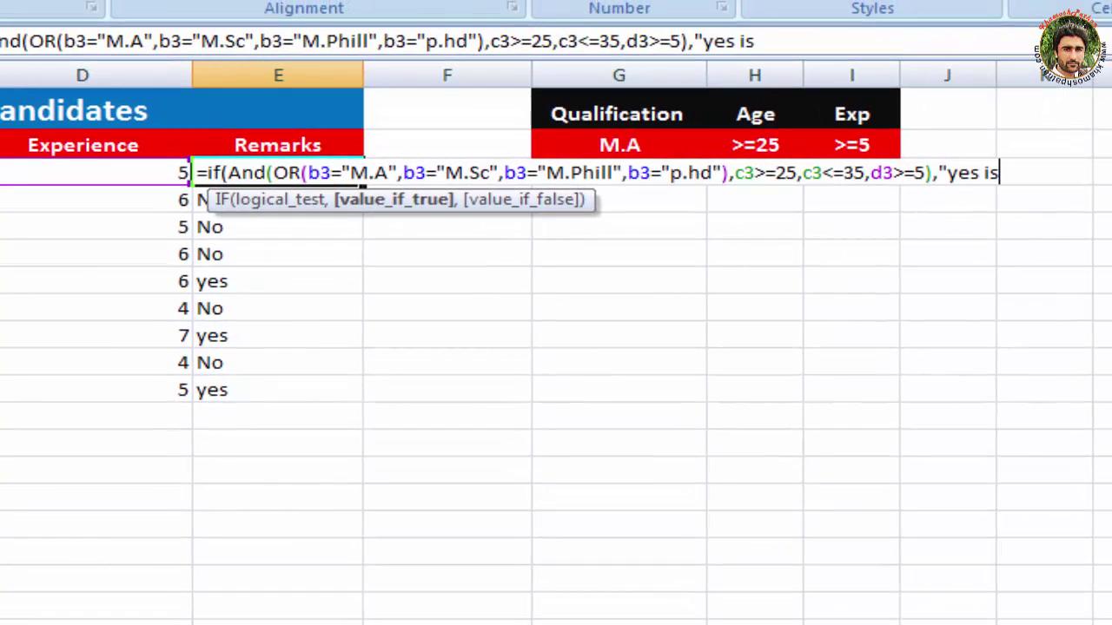
{"action": "type", "text": "sue "}
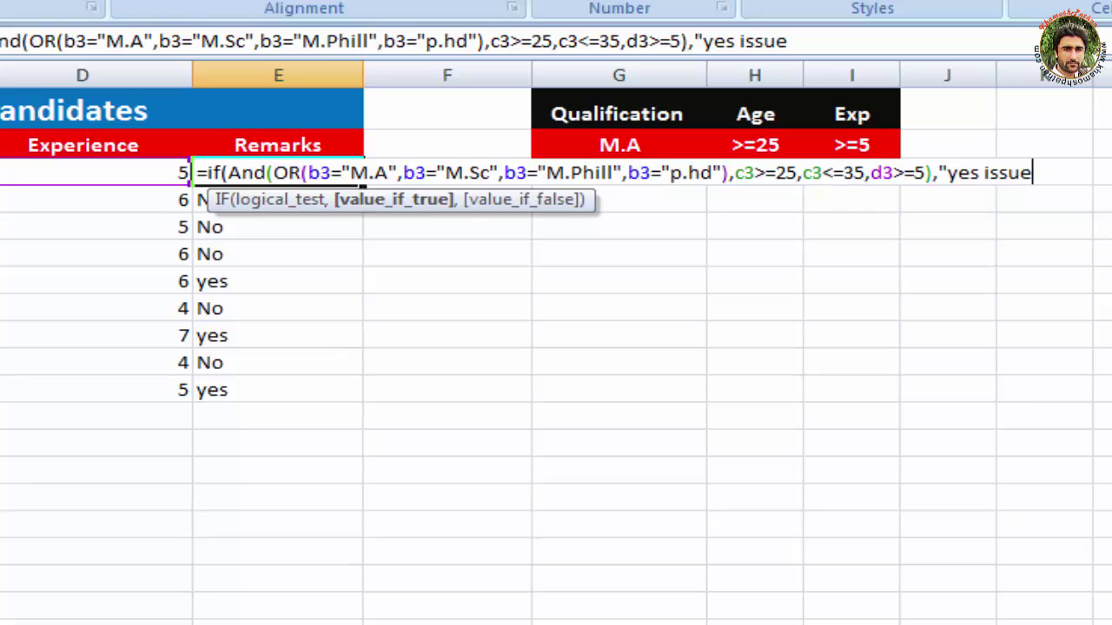
{"action": "type", "text": "late"}
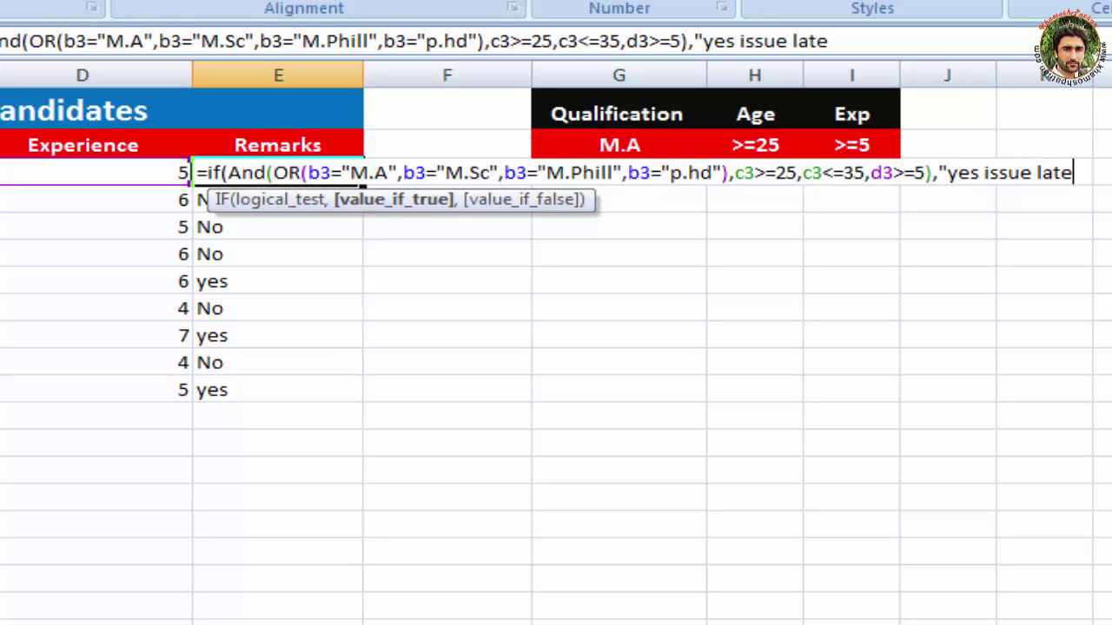
{"action": "key", "text": "BackSpace"}
{"action": "type", "text": "ter"}
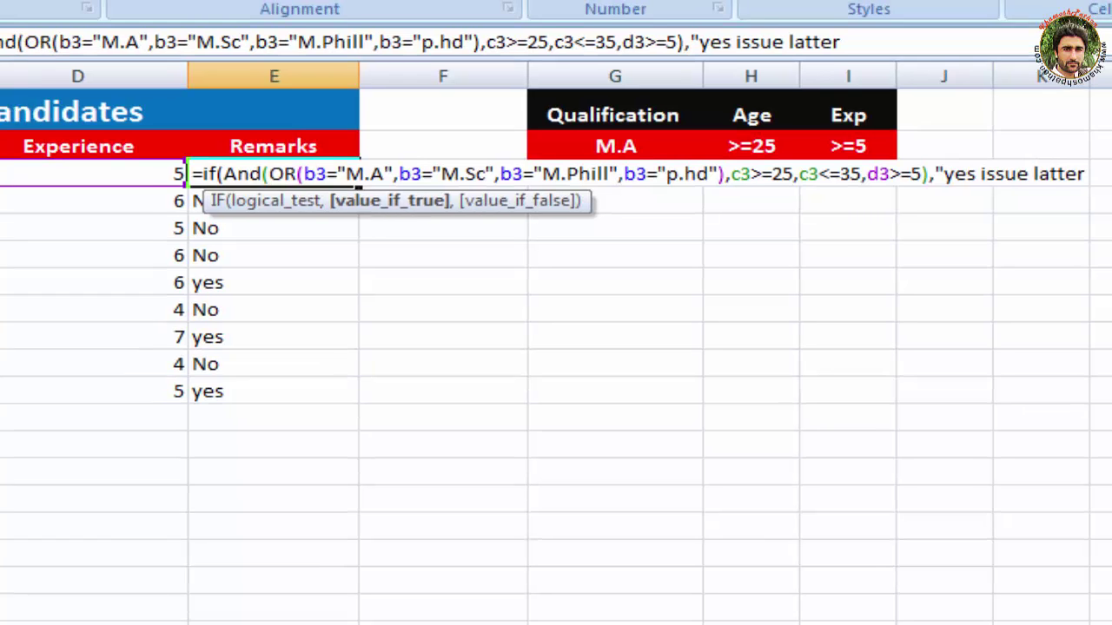
{"action": "type", "text": "\""}
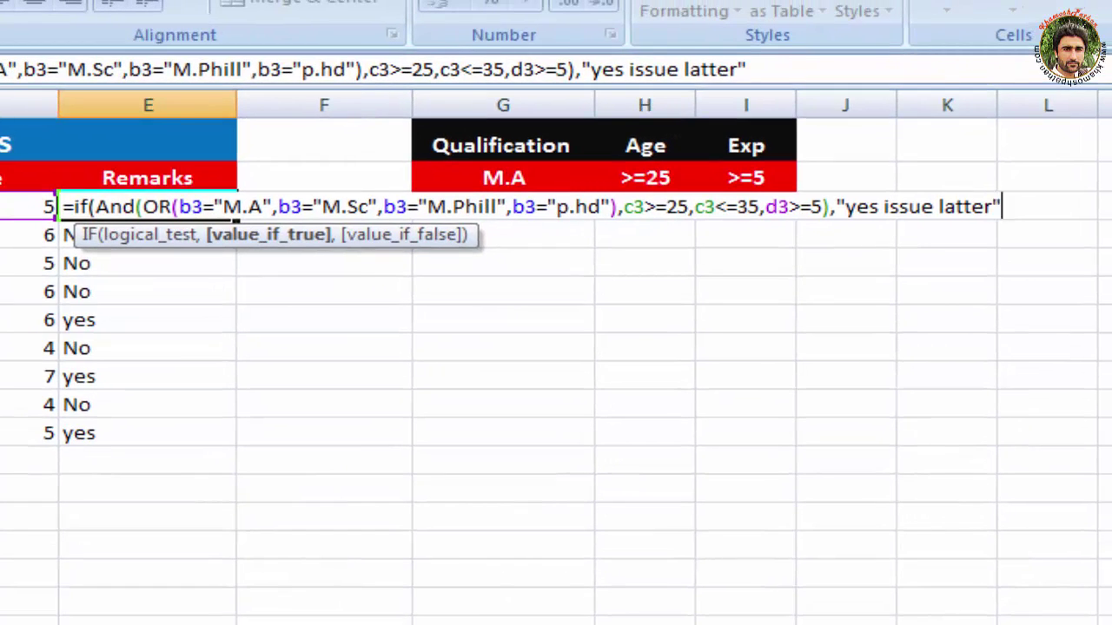
{"action": "type", "text": ","}
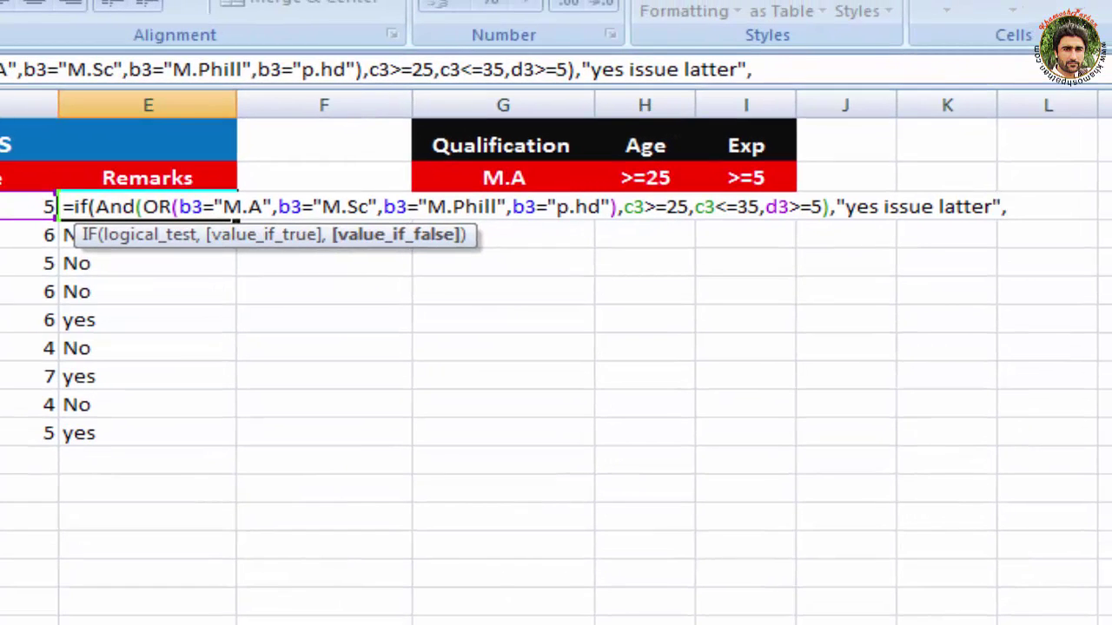
{"action": "type", "text": "M"}
{"action": "key", "text": "BackSpace"}
{"action": "type", "text": "NO"}
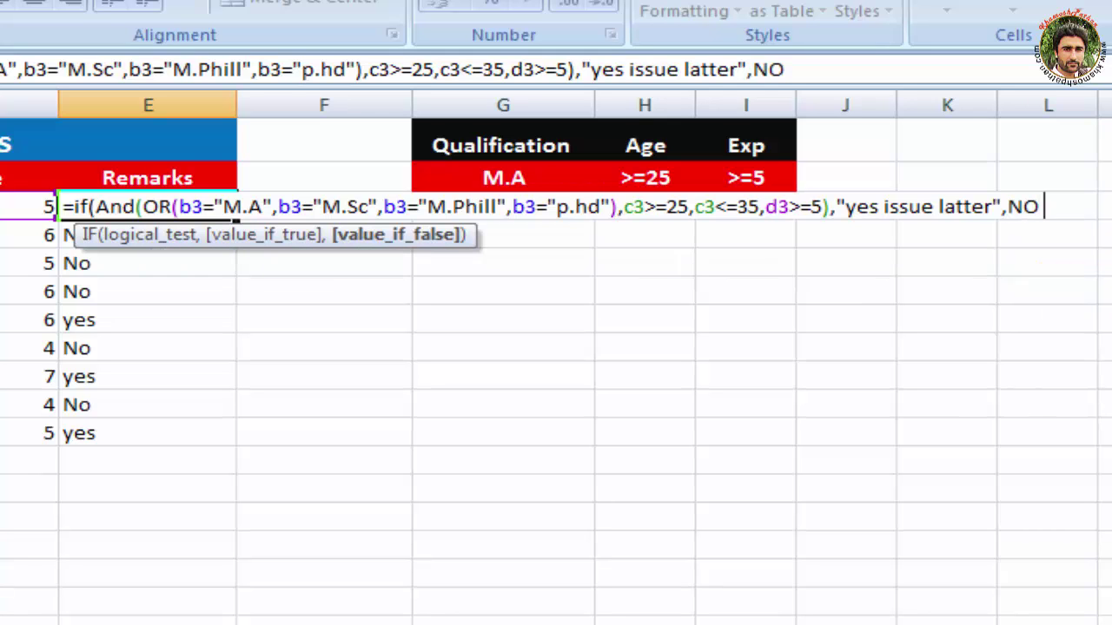
{"action": "type", "text": " is"}
{"action": "type", "text": "s"}
{"action": "type", "text": "ue "}
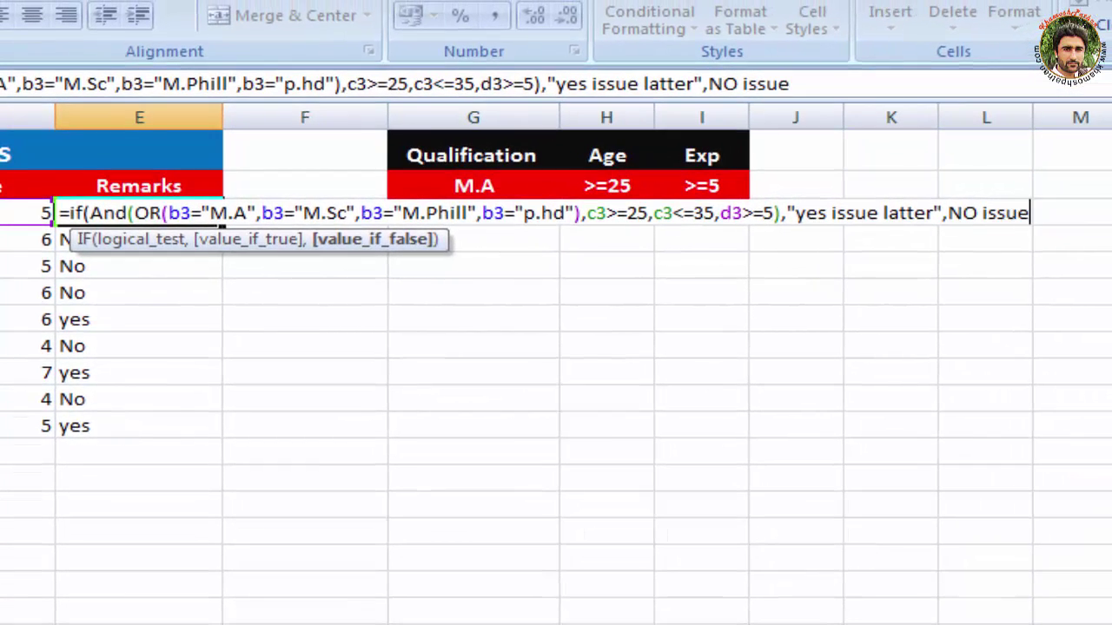
{"action": "type", "text": "late"}
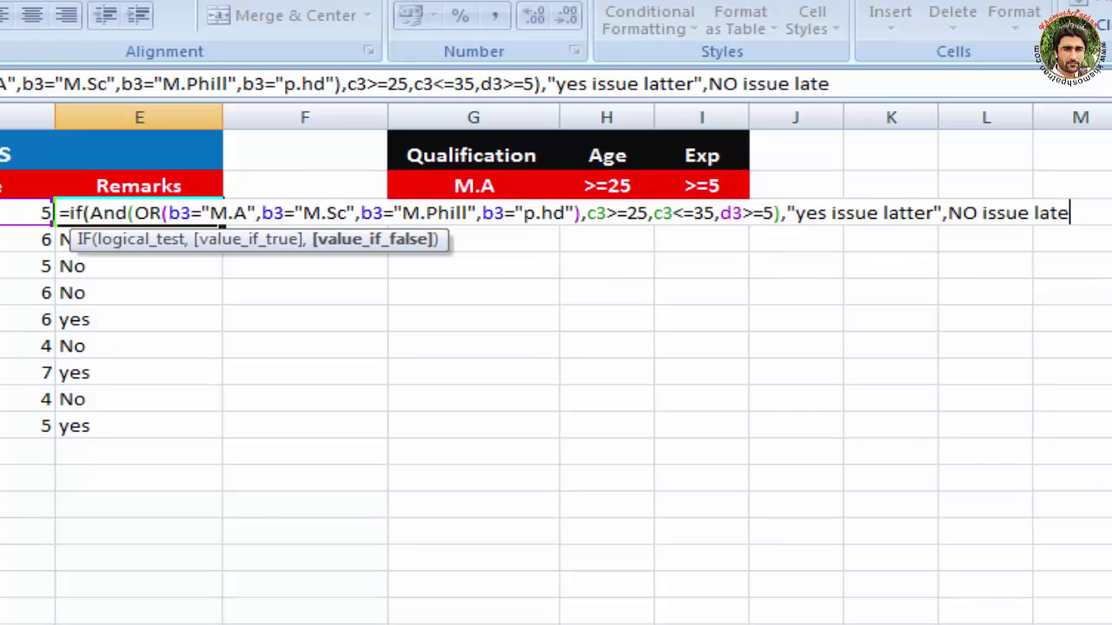
{"action": "key", "text": "BackSpace"}
{"action": "type", "text": "ter"}
{"action": "type", "text": "\""}
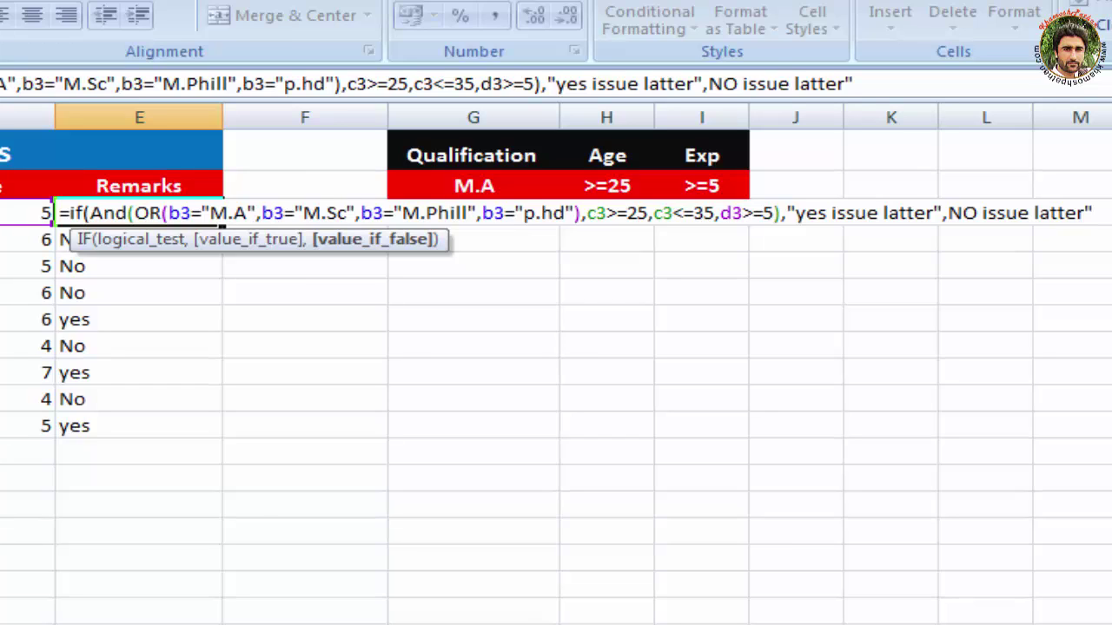
{"action": "left_click", "coordinate": [947, 213]}
{"action": "type", "text": "\""}
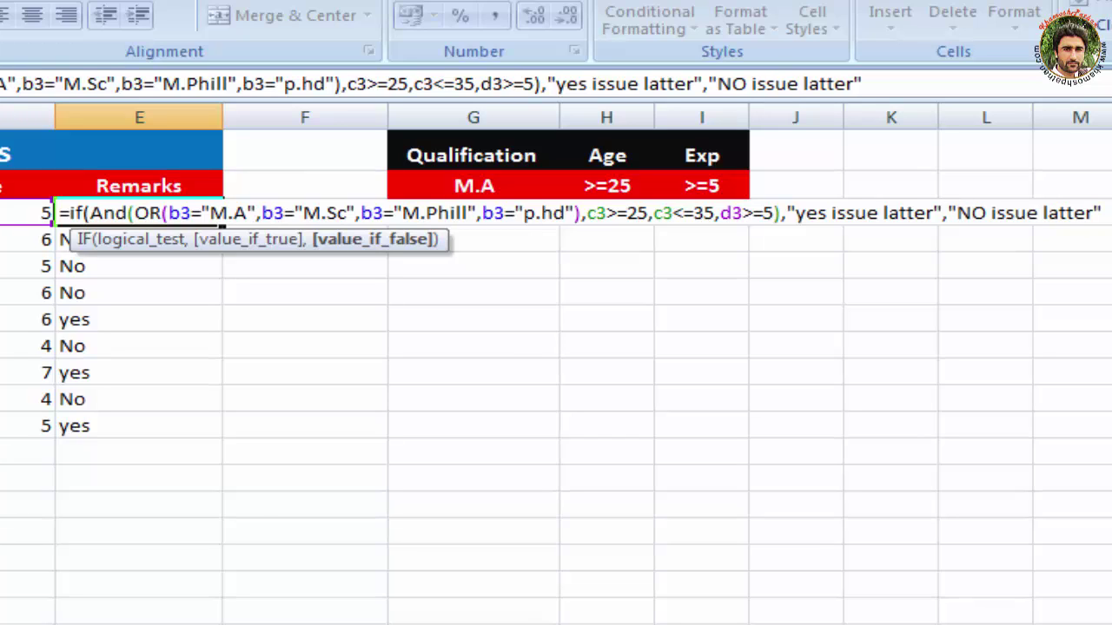
{"action": "type", "text": ")"}
- Enter the finished E3 formula and fill it down through E11
{"action": "key", "text": "Return"}
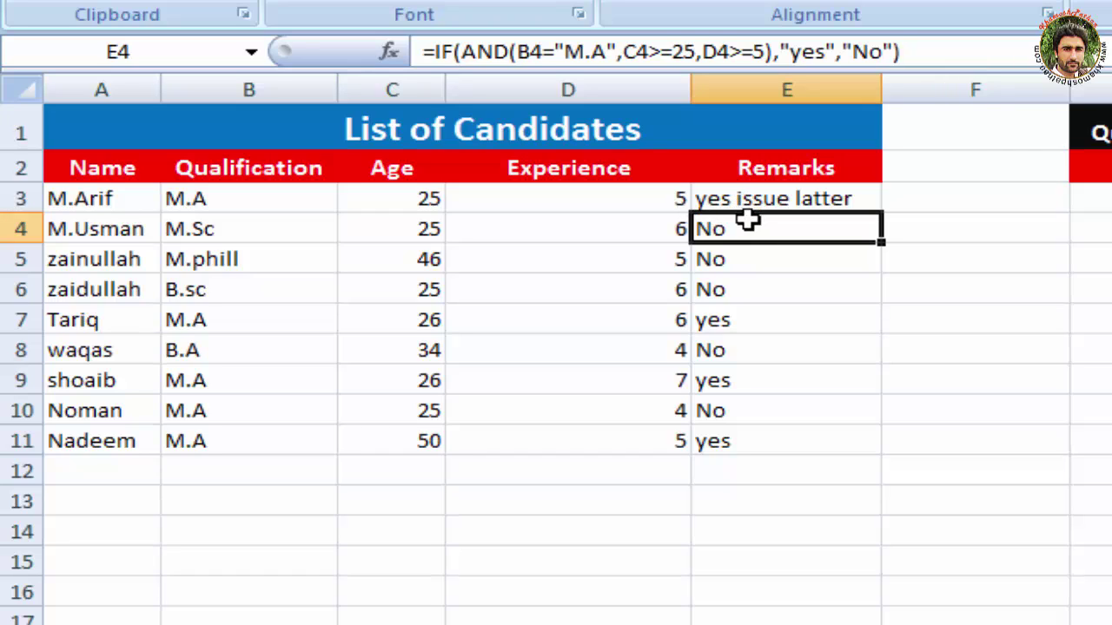
{"action": "left_click", "coordinate": [800, 199]}
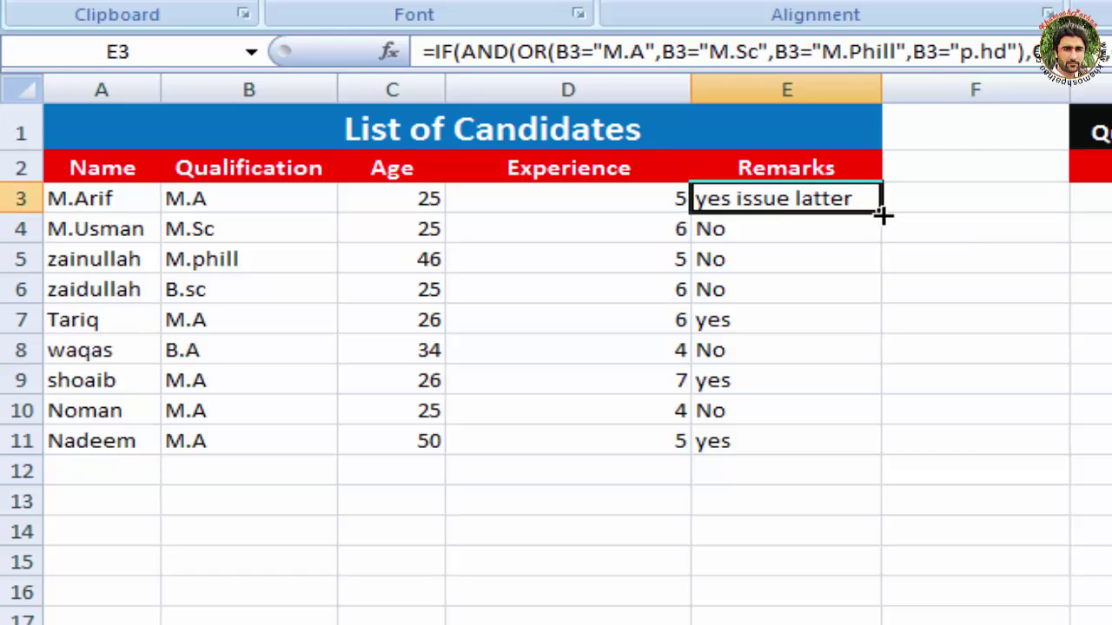
{"action": "left_click_drag", "start_coordinate": [881, 215], "coordinate": [858, 444]}
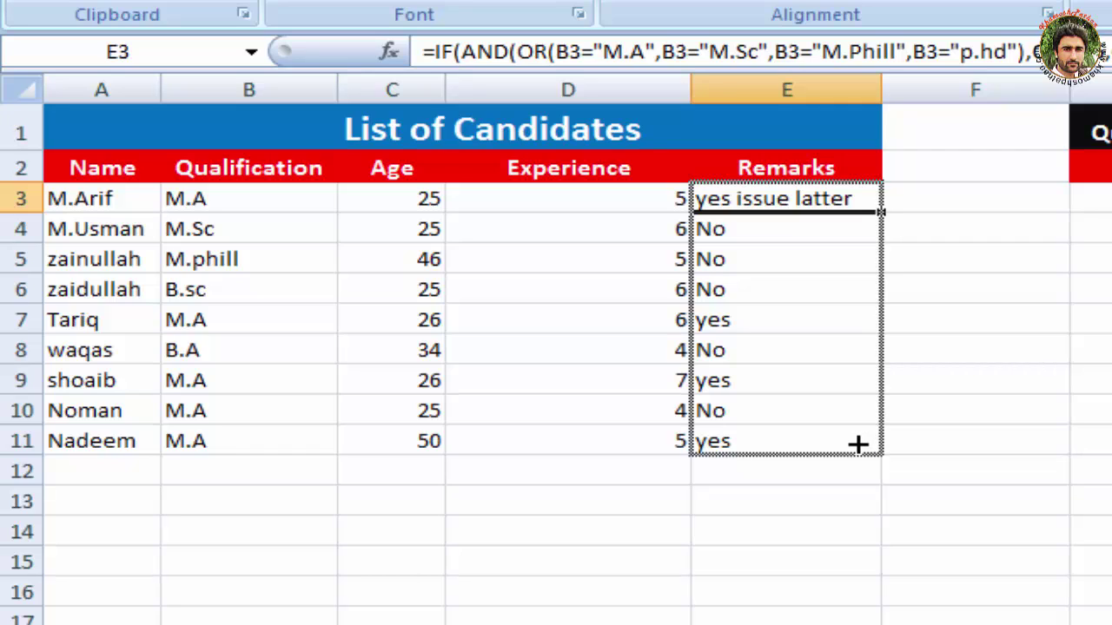
{"action": "left_click_drag", "start_coordinate": [857, 445], "coordinate": [842, 618]}
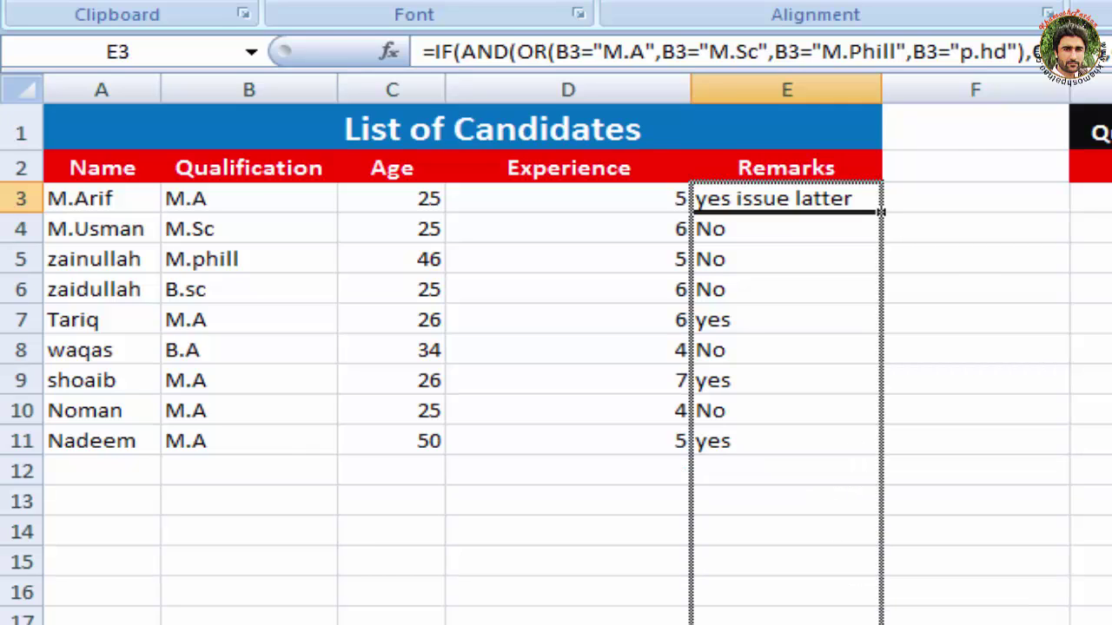
{"action": "mouse_move", "coordinate": [841, 618]}
{"action": "left_mouse_down"}
{"action": "mouse_move", "coordinate": [821, 546]}
{"action": "mouse_move", "coordinate": [818, 462]}
{"action": "left_mouse_up"}
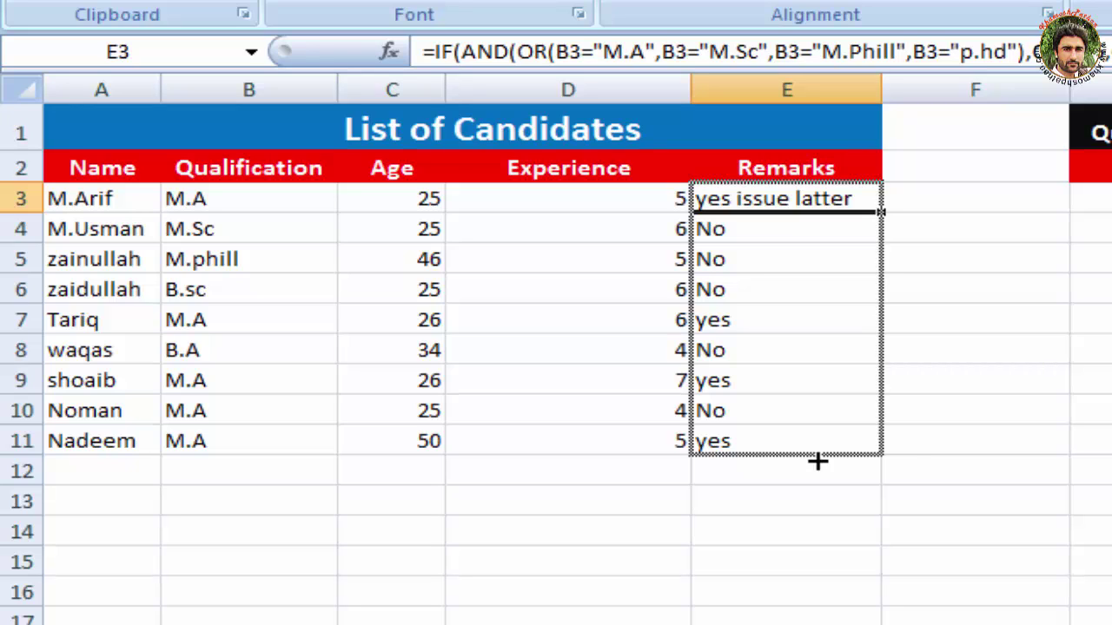
{"action": "left_click_drag", "start_coordinate": [817, 462], "coordinate": [818, 461]}
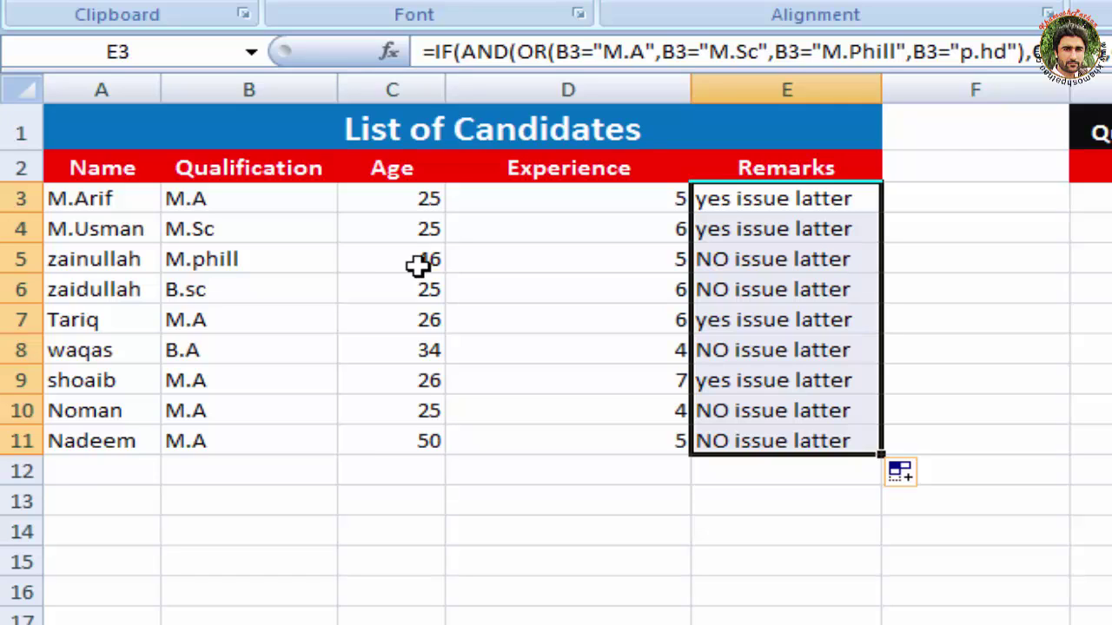
- Change the age in C5 from 46 to 25
{"action": "left_click", "coordinate": [418, 267]}
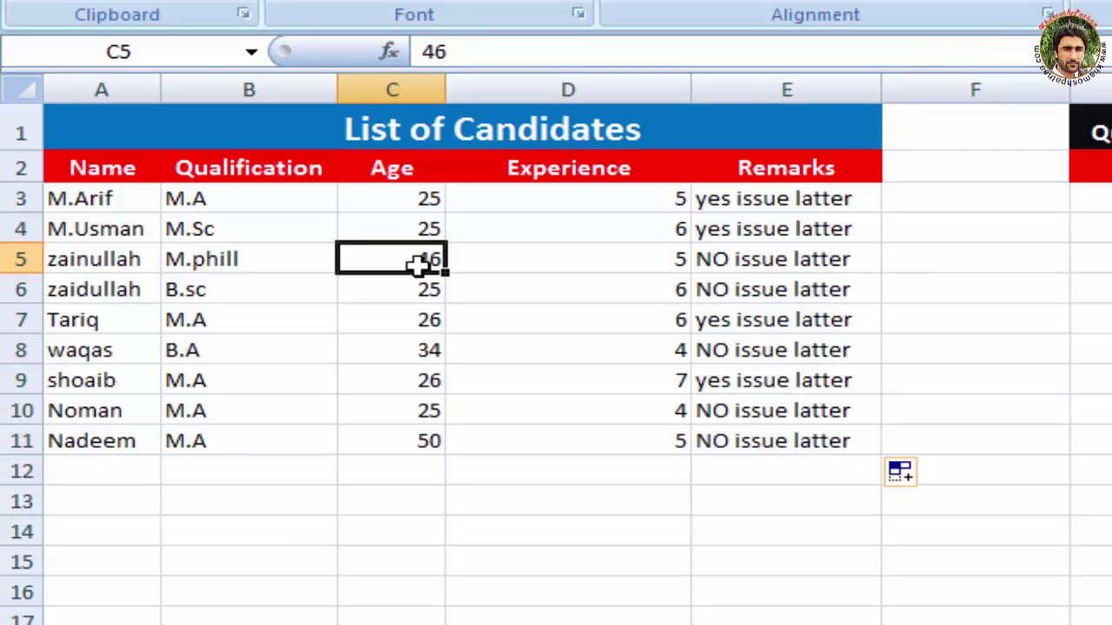
{"action": "type", "text": "25"}
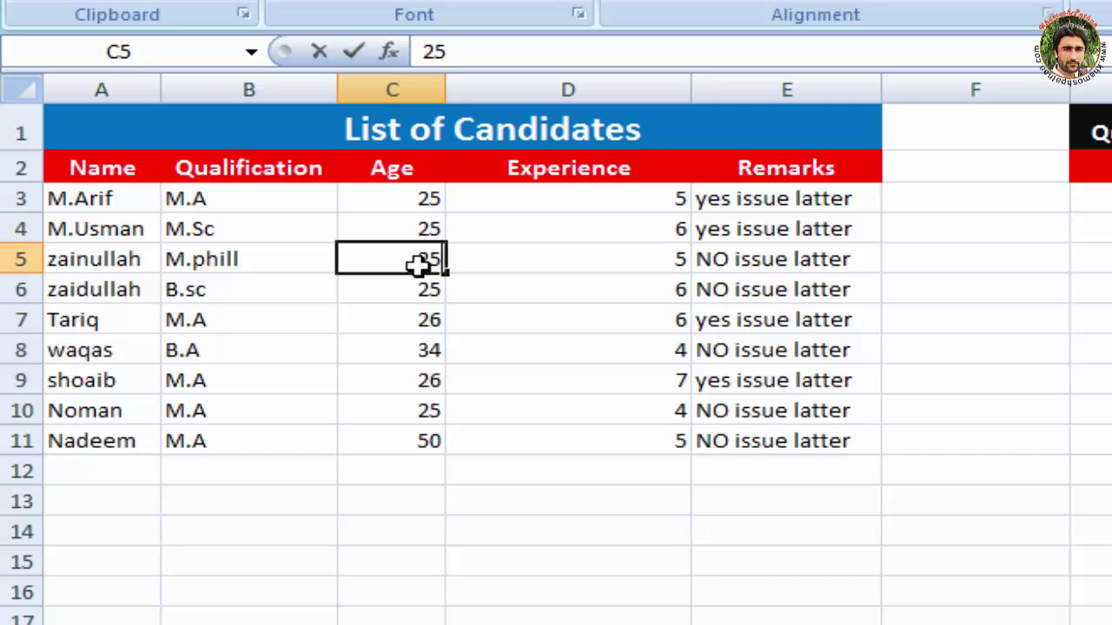
{"action": "key", "text": "Return"}
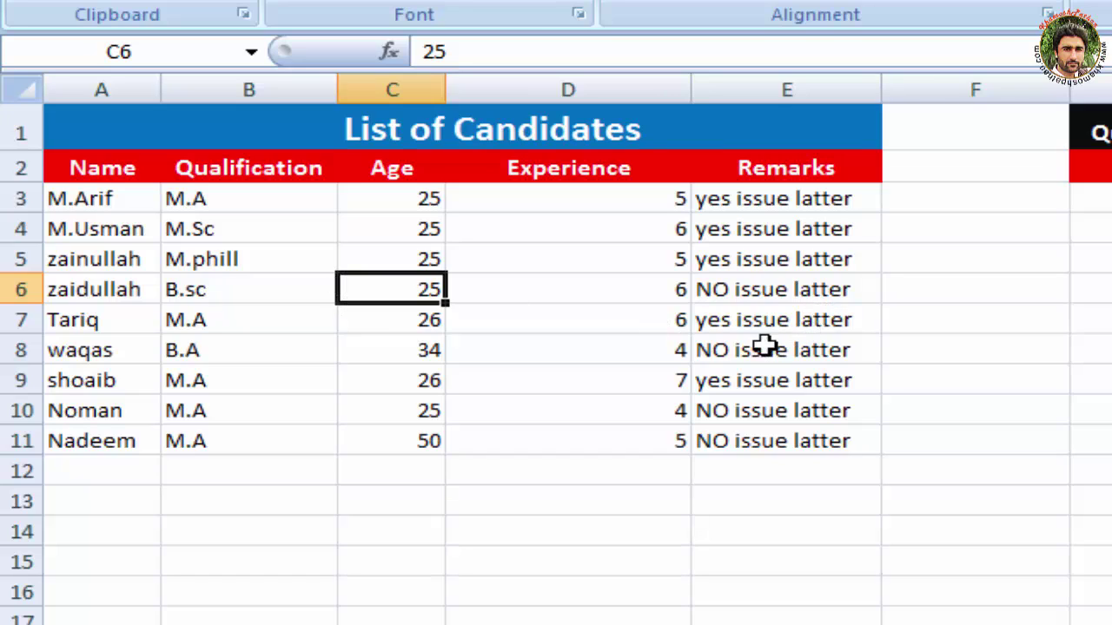
- Set the qualification in B7 to p.hd and in B8 to M.phill
{"action": "left_click", "coordinate": [217, 333]}
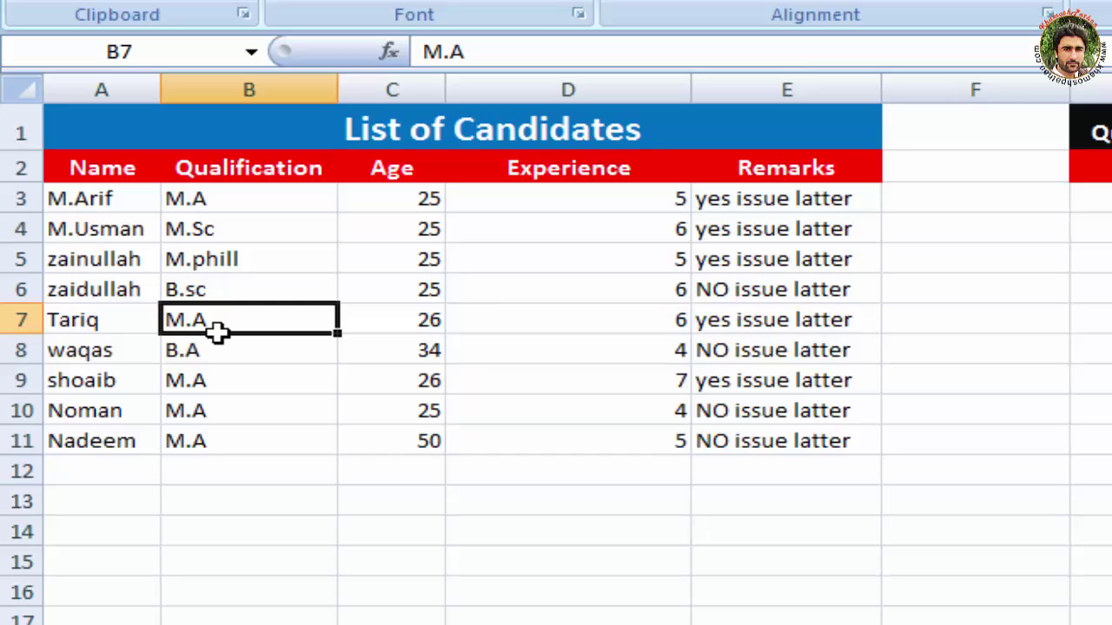
{"action": "type", "text": "p."}
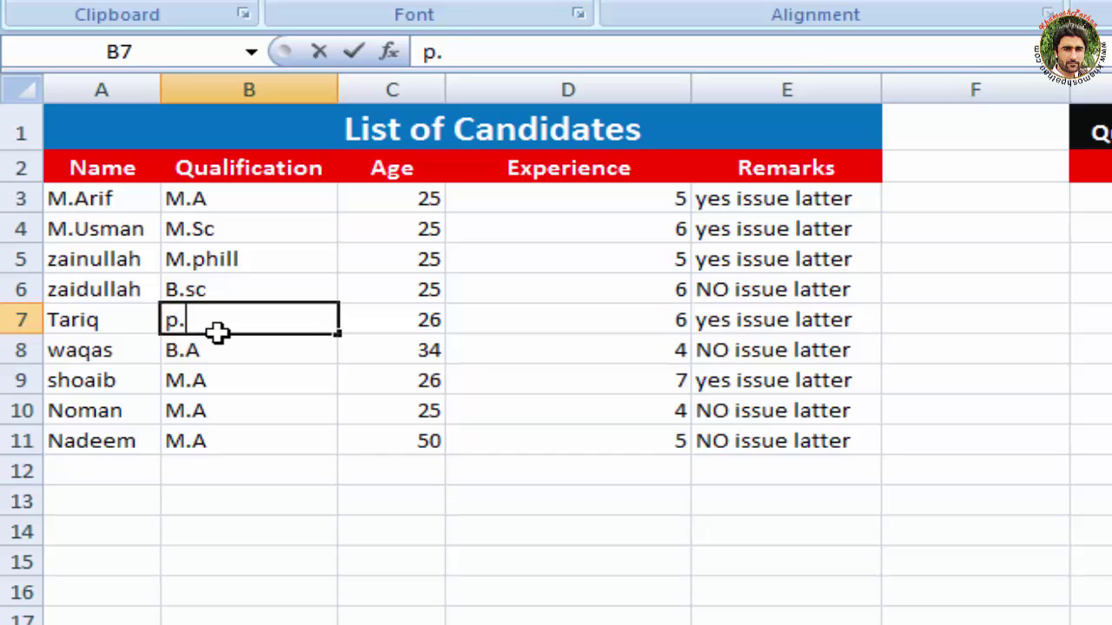
{"action": "type", "text": "hd"}
{"action": "key", "text": "Return"}
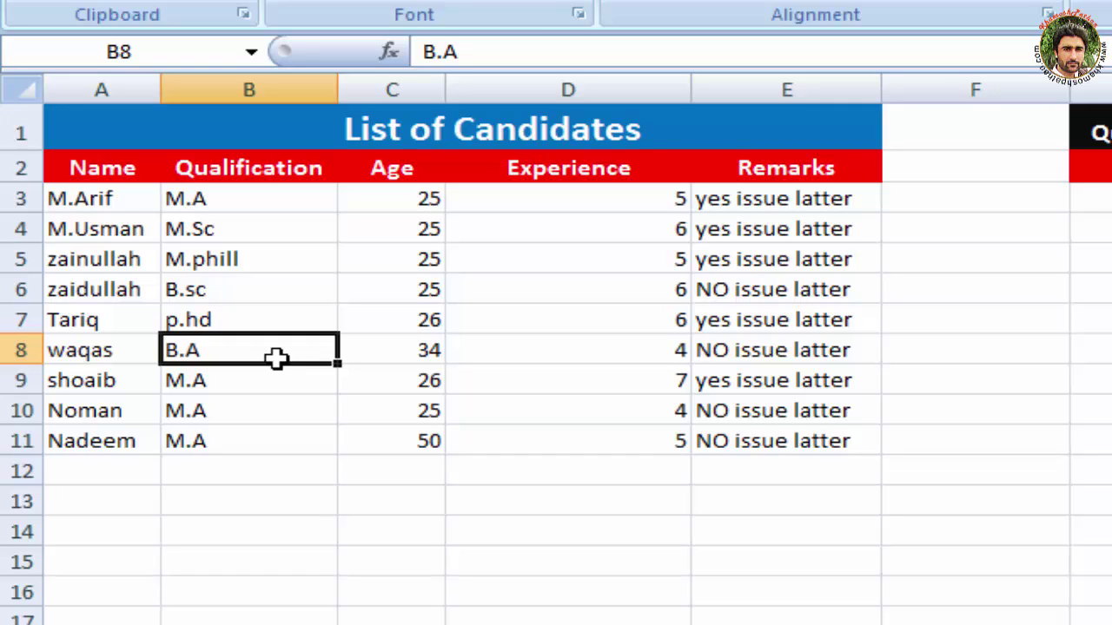
{"action": "type", "text": "M"}
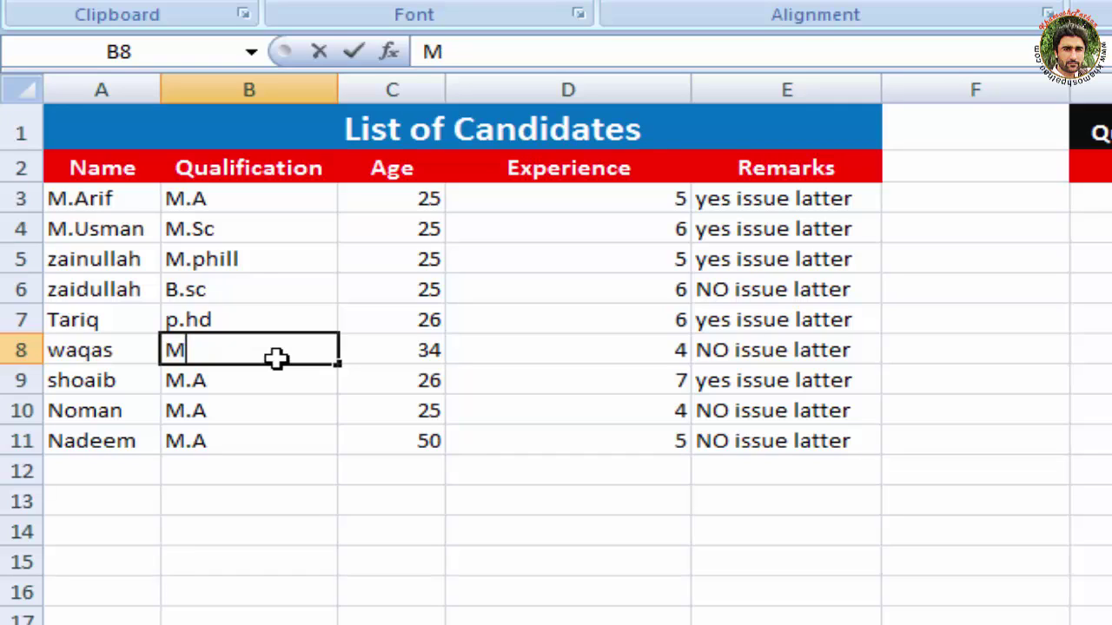
{"action": "type", "text": ".phill"}
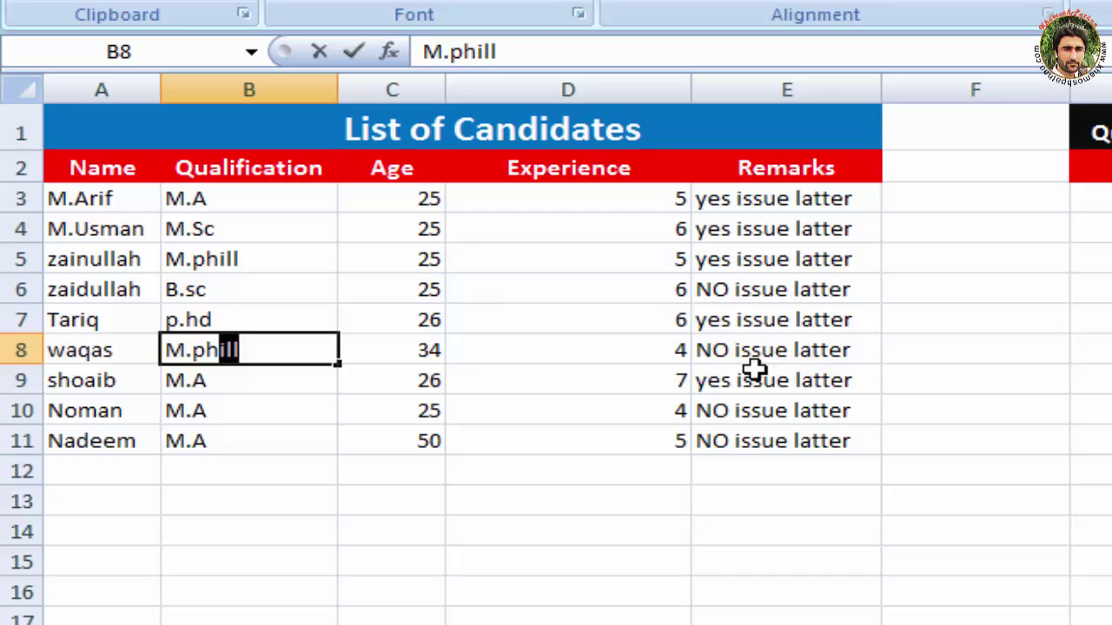
{"action": "key", "text": "Return"}
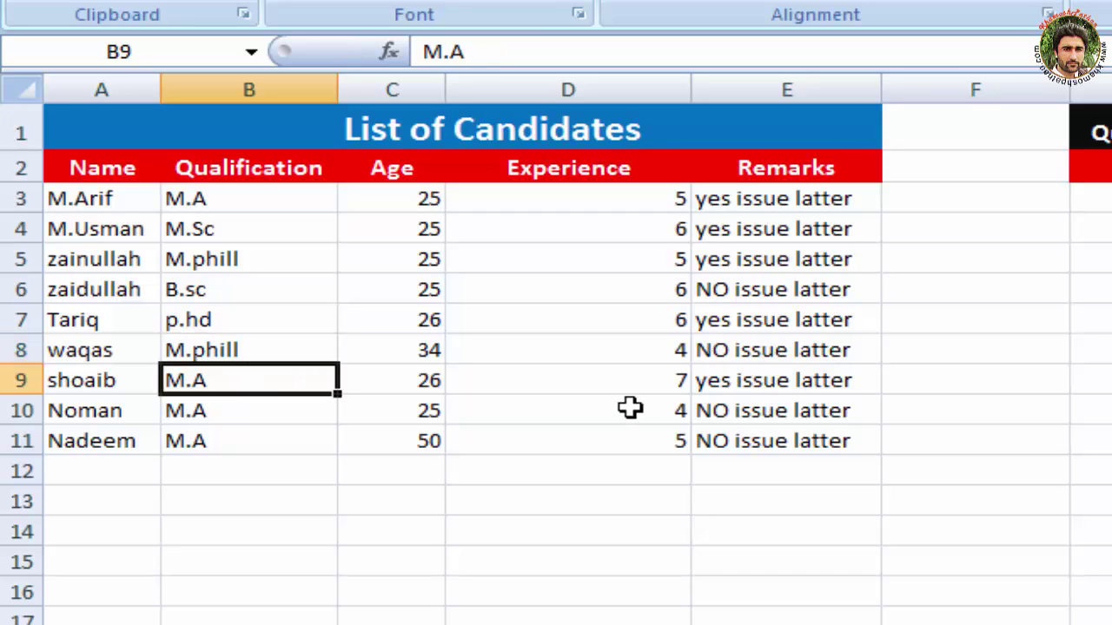
- Set the experience in D8 to 5 so row 8 reads 'yes issue latter'
{"action": "left_click", "coordinate": [682, 354]}
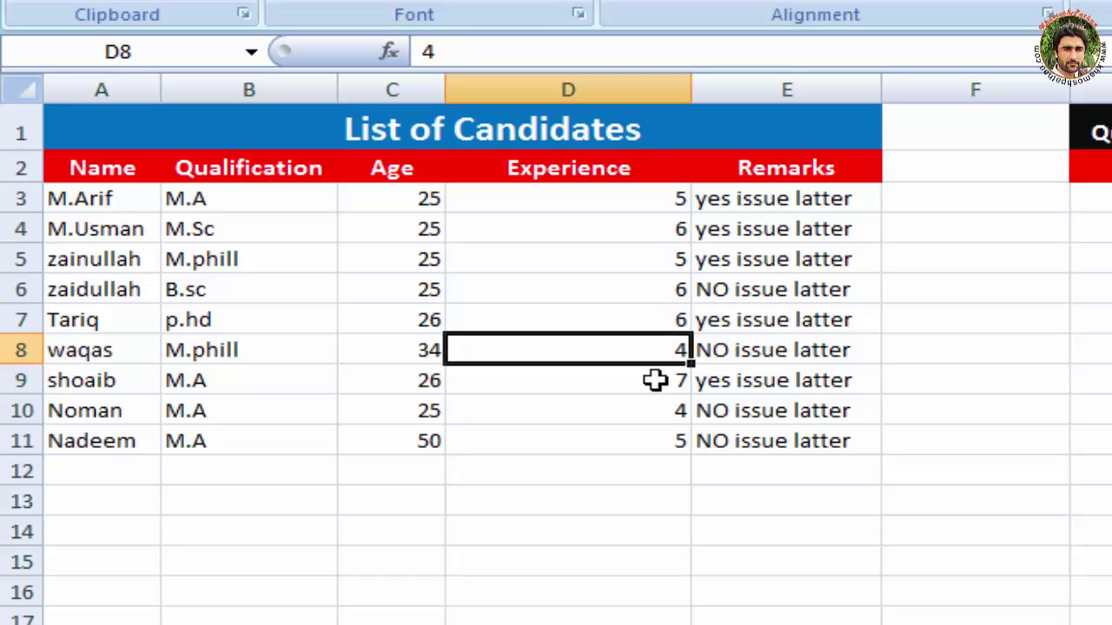
{"action": "type", "text": "5"}
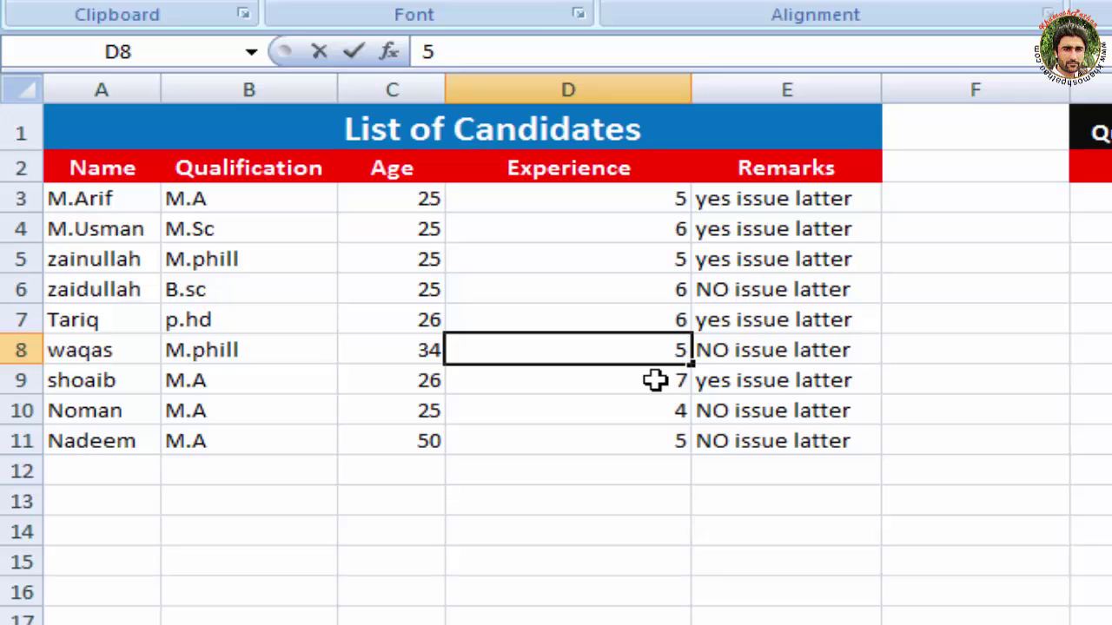
{"action": "key", "text": "Return"}
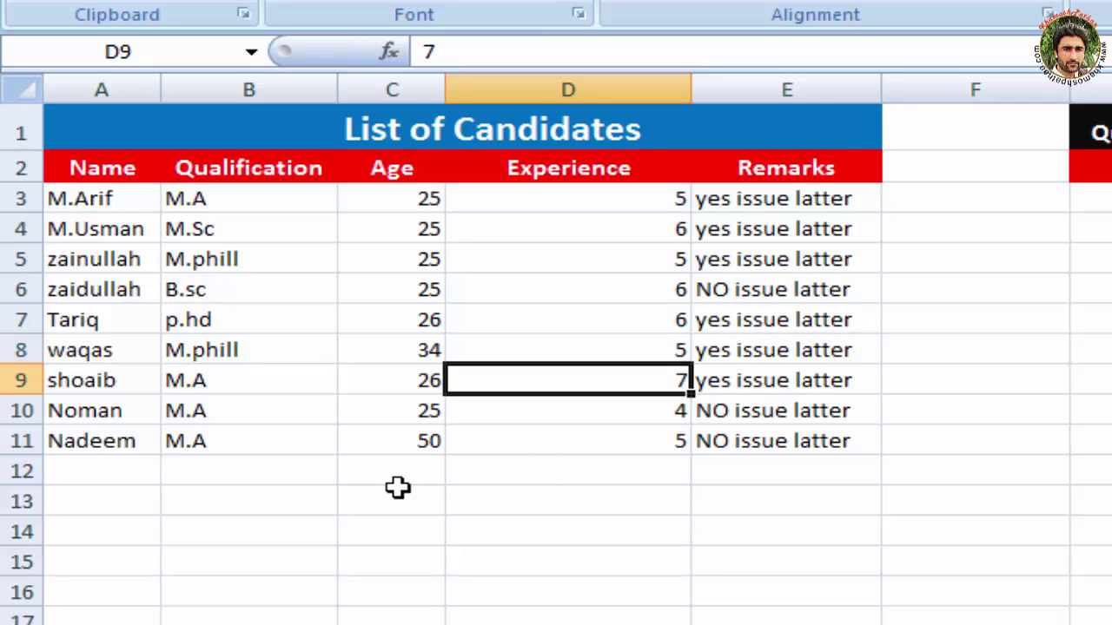
- Give row 11 the qualification Ms in B11 and age 30 in C11
{"action": "left_click", "coordinate": [227, 446]}
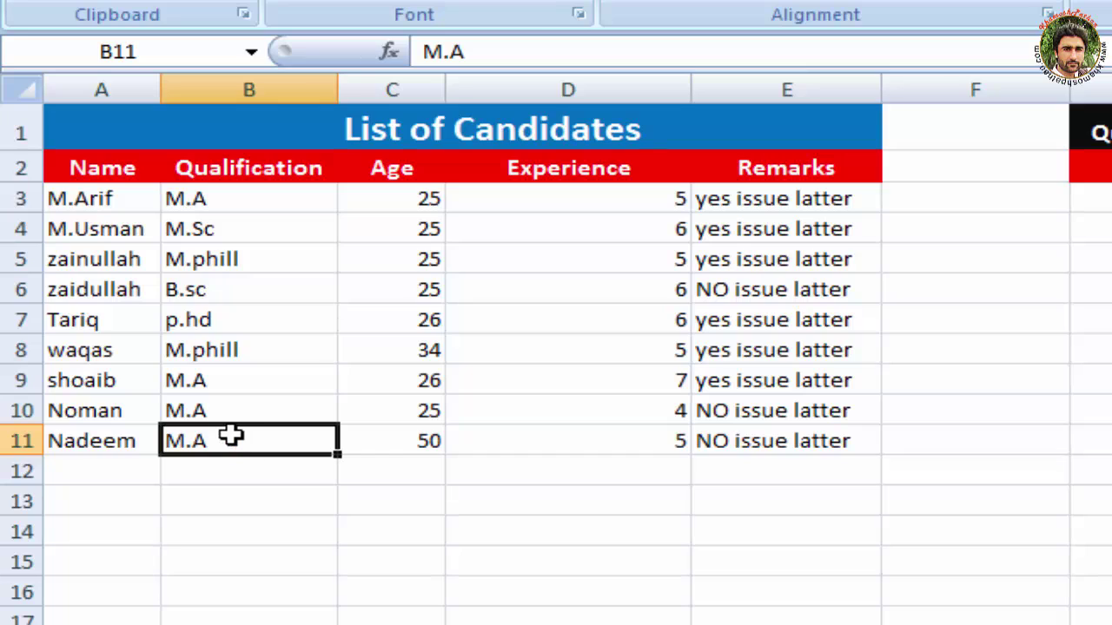
{"action": "type", "text": "M"}
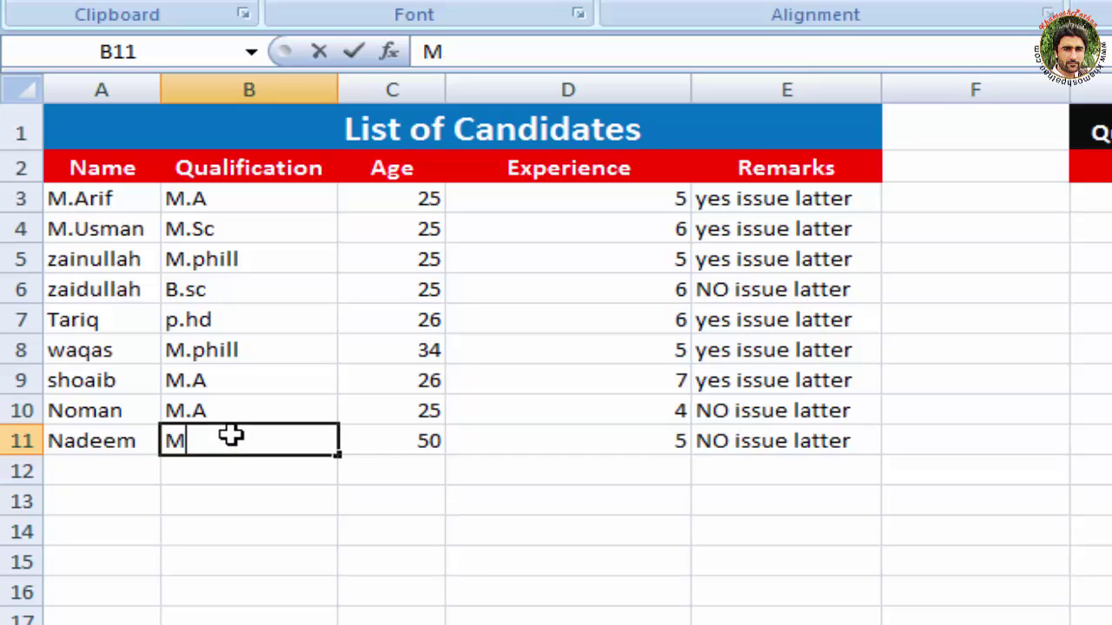
{"action": "type", "text": "s"}
{"action": "key", "text": "Return"}
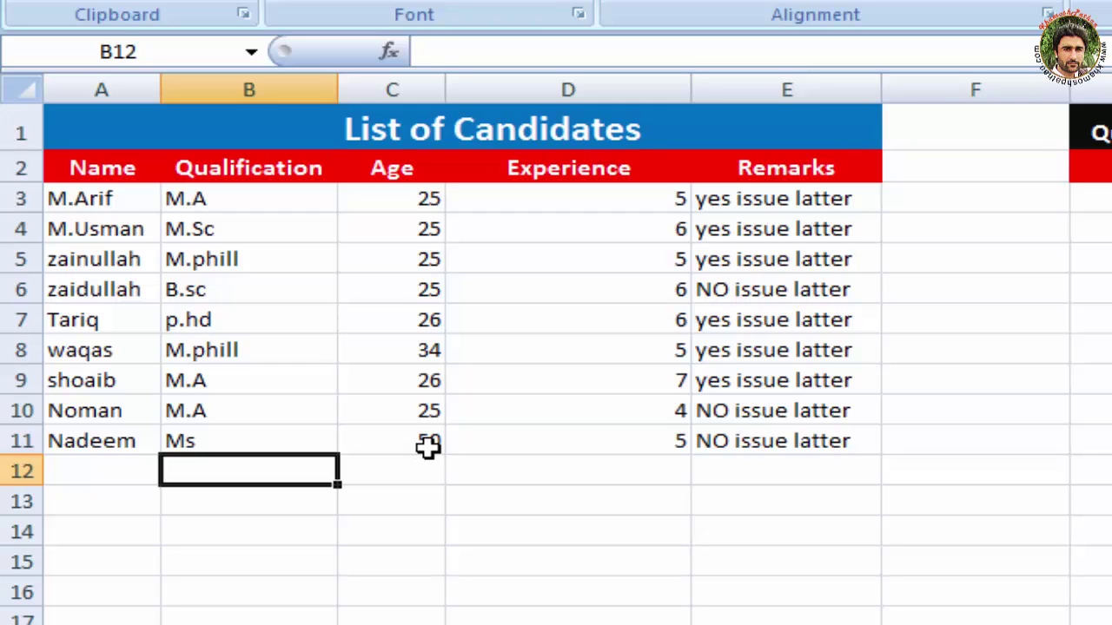
{"action": "left_click", "coordinate": [427, 446]}
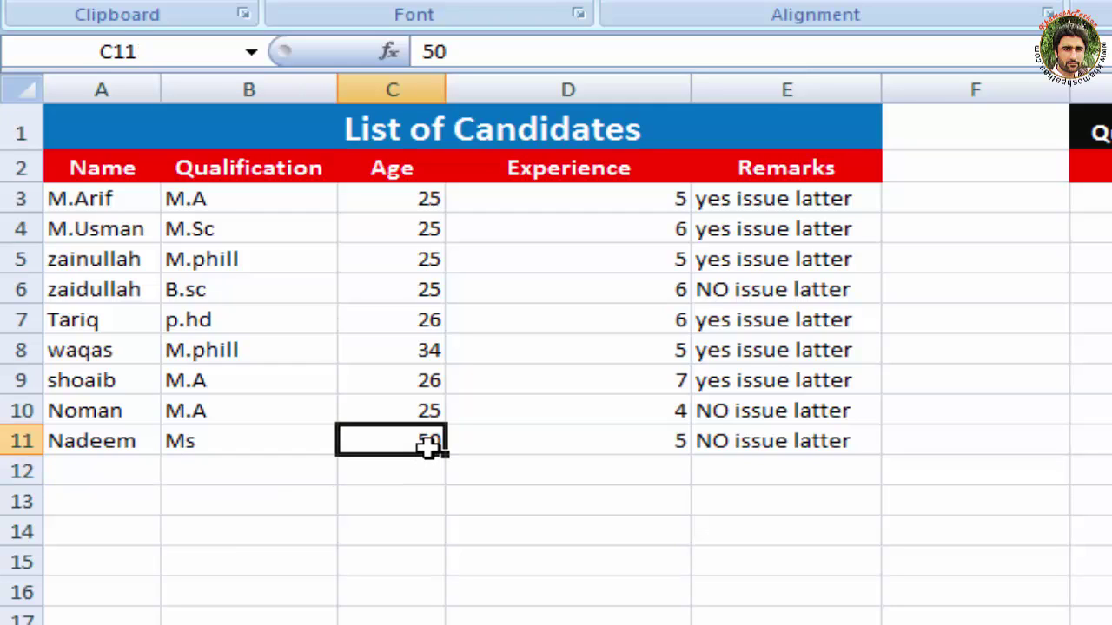
{"action": "type", "text": "30"}
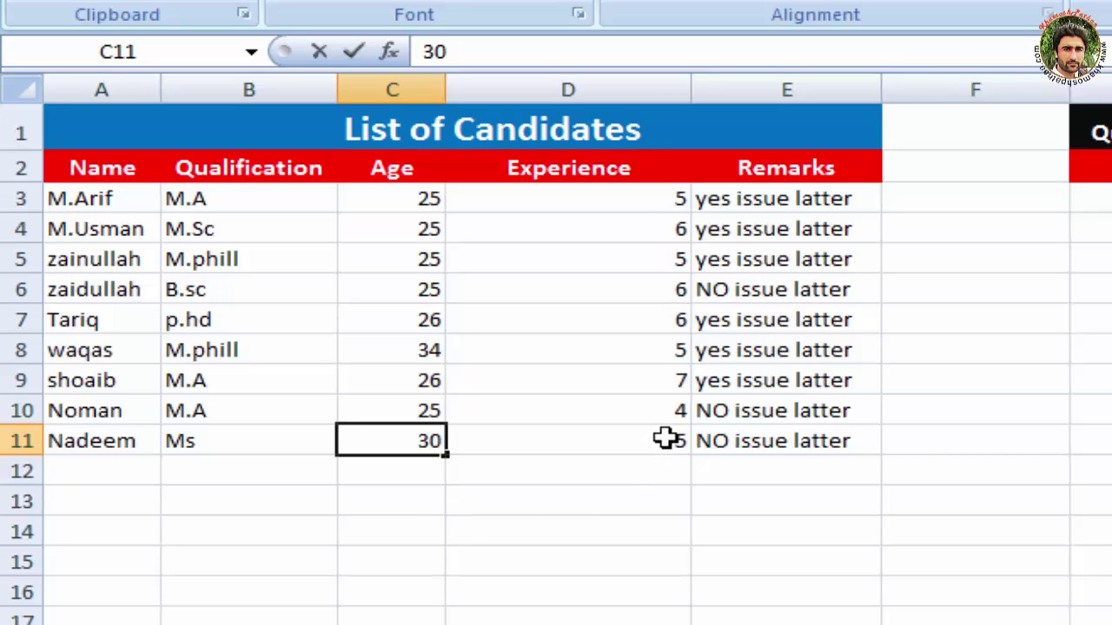
{"action": "left_click", "coordinate": [664, 483]}
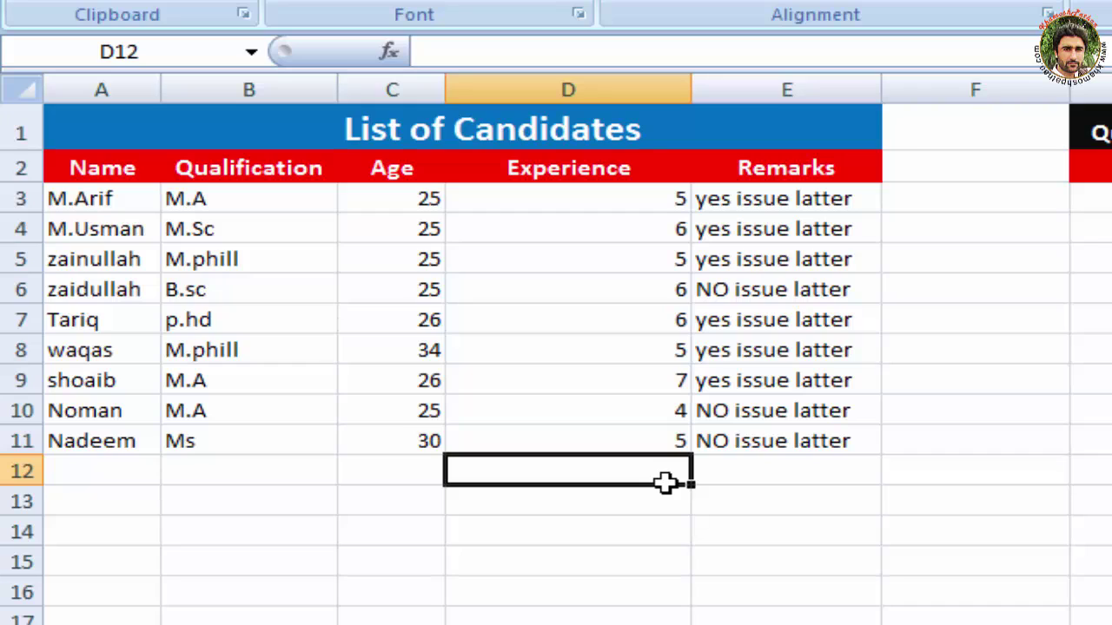